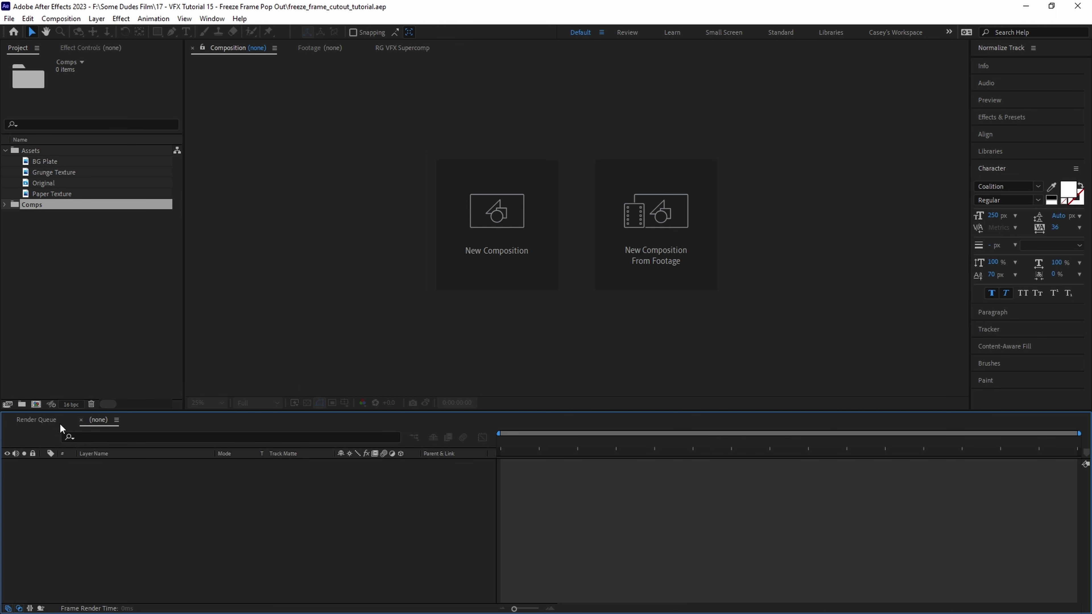
Create a composition named Freeze Frame and add the Original clip as a layer.
click(36, 404)
text(Freeze Frame)
key(Return)
click(40, 182)
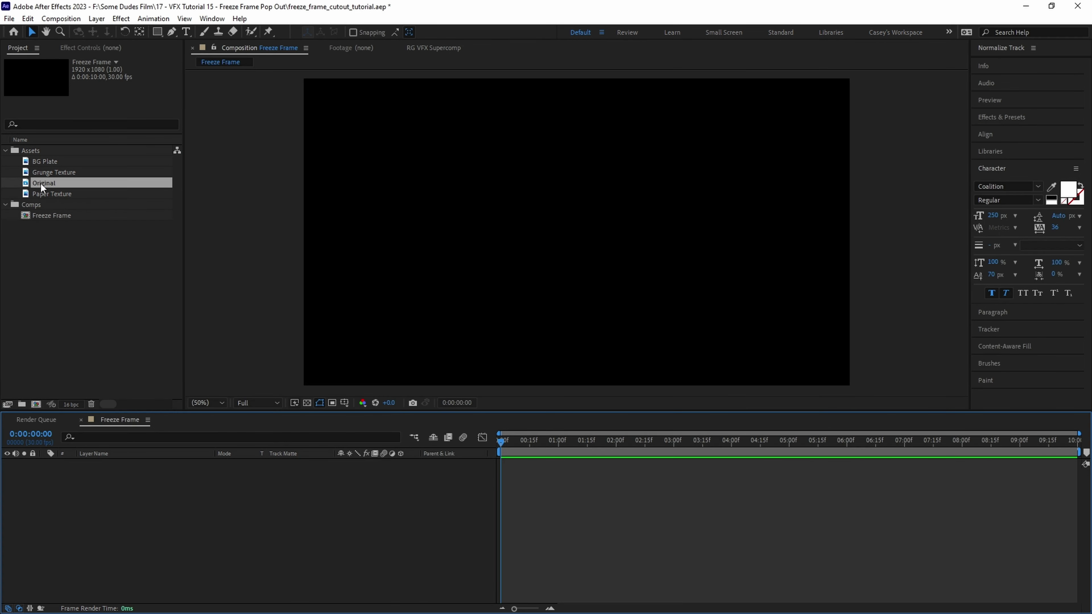
drag(40, 183, 71, 465)
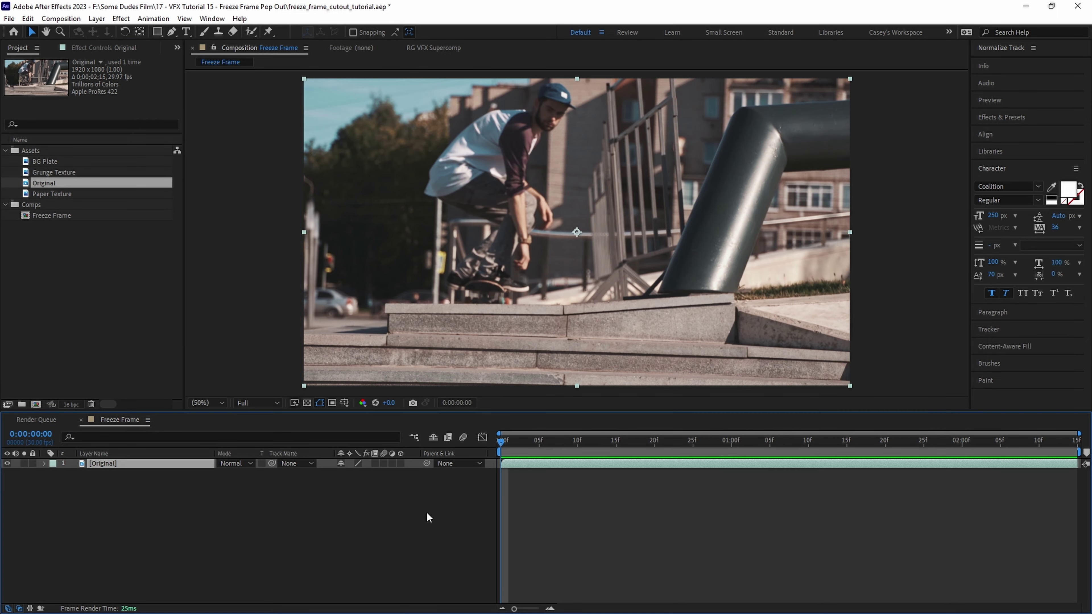
Freeze the Original layer at 1:00 on the skater mid-jump using Time > Freeze Frame.
key(space)
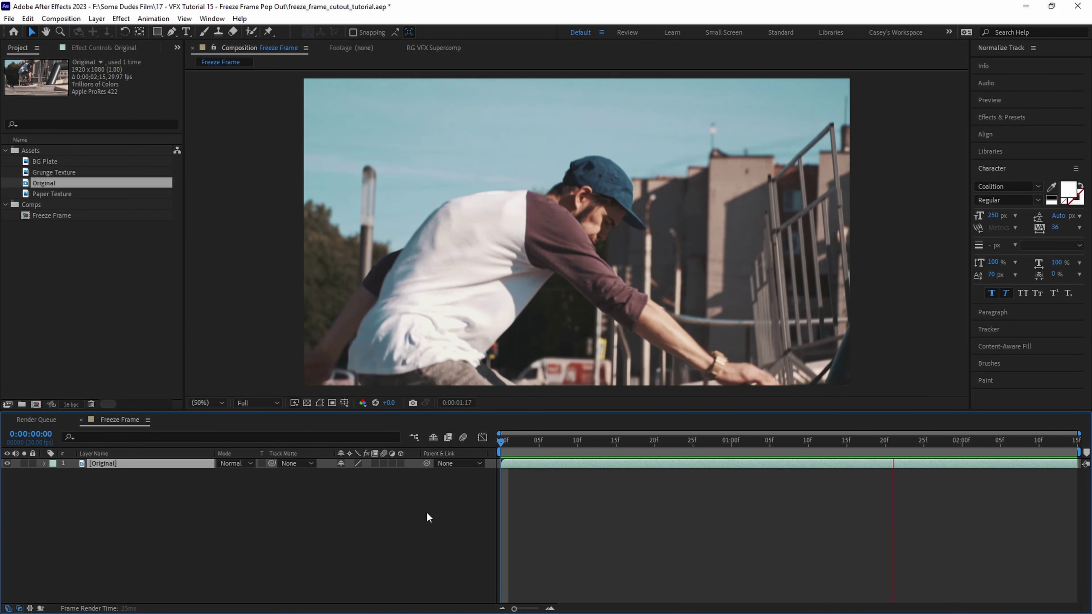
drag(709, 445, 738, 450)
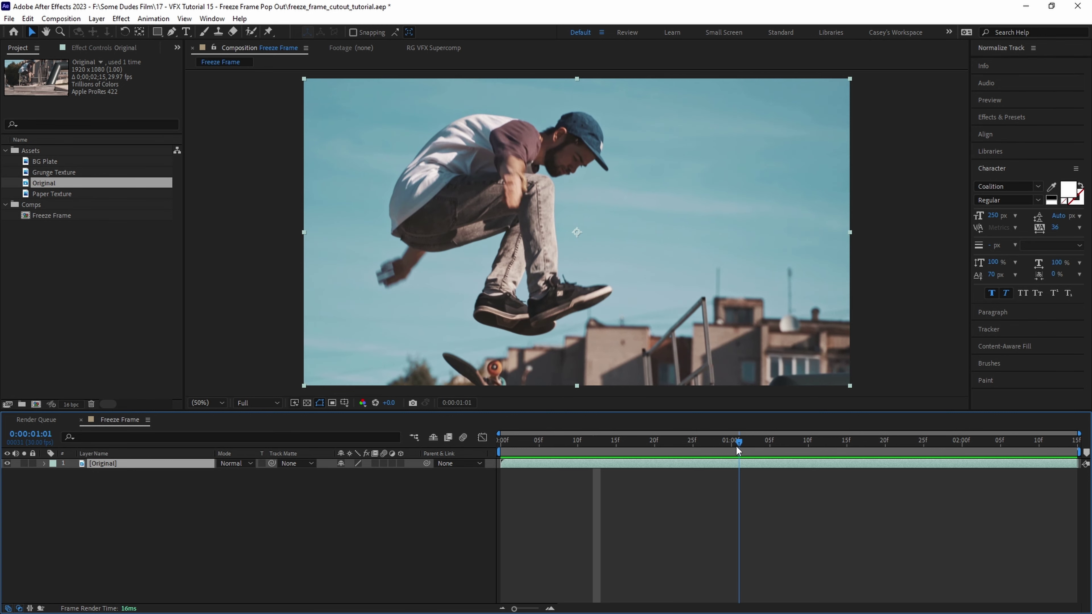
right_click(154, 465)
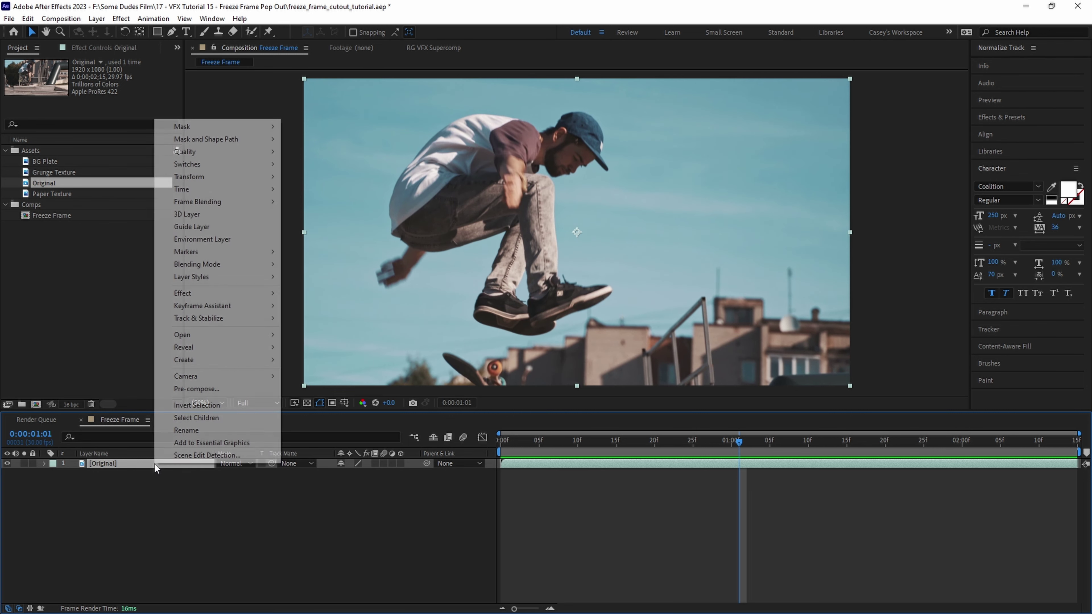
mouse_move(224, 192)
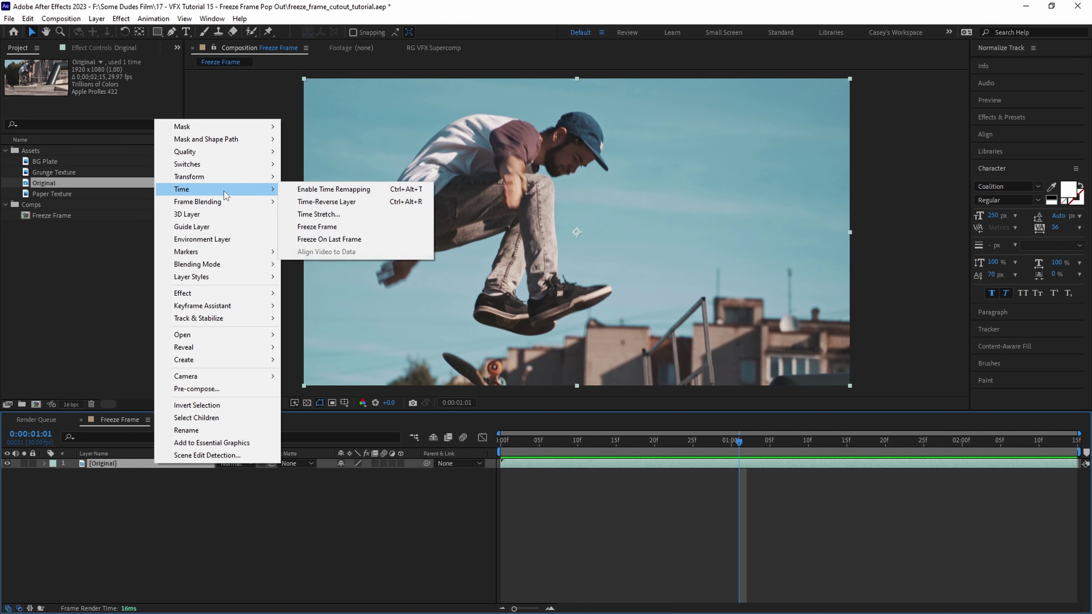
click(320, 228)
drag(739, 440, 709, 436)
click(317, 525)
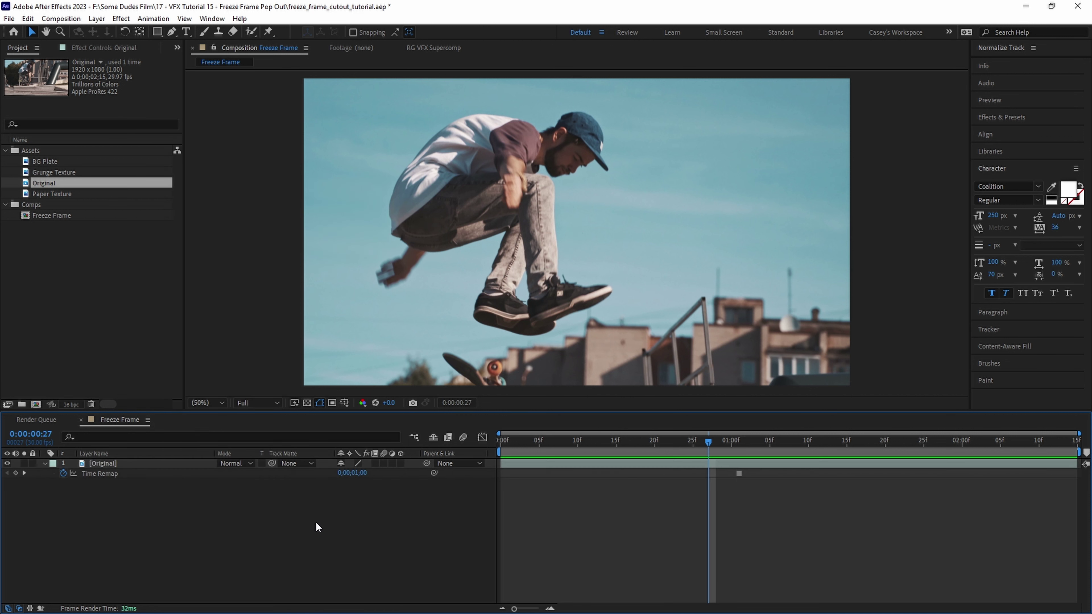
Create a composition named BG containing the BG Plate footage.
click(36, 405)
text(BG)
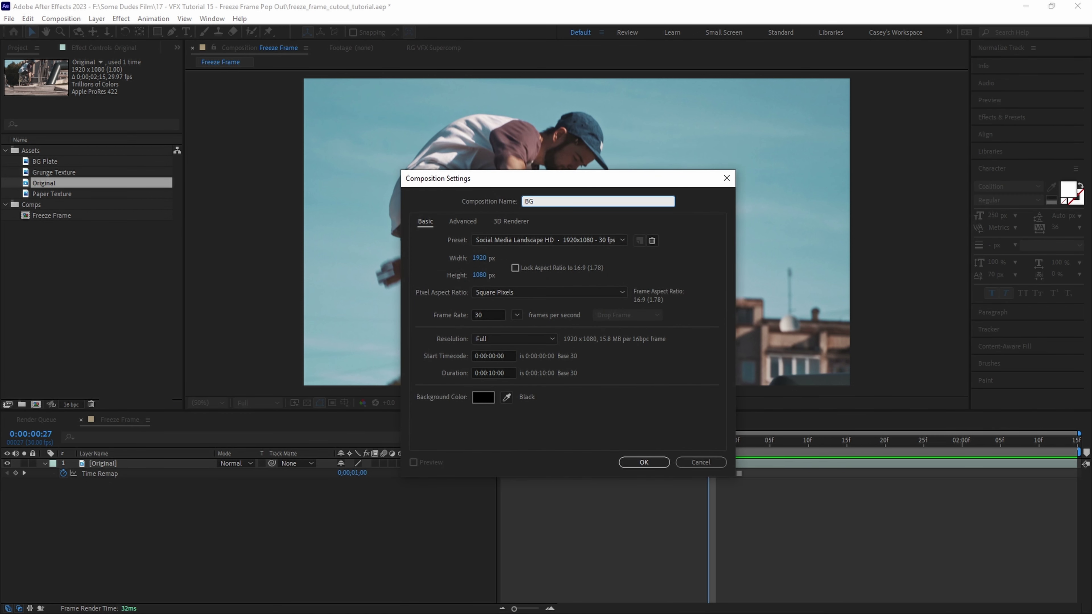
key(Return)
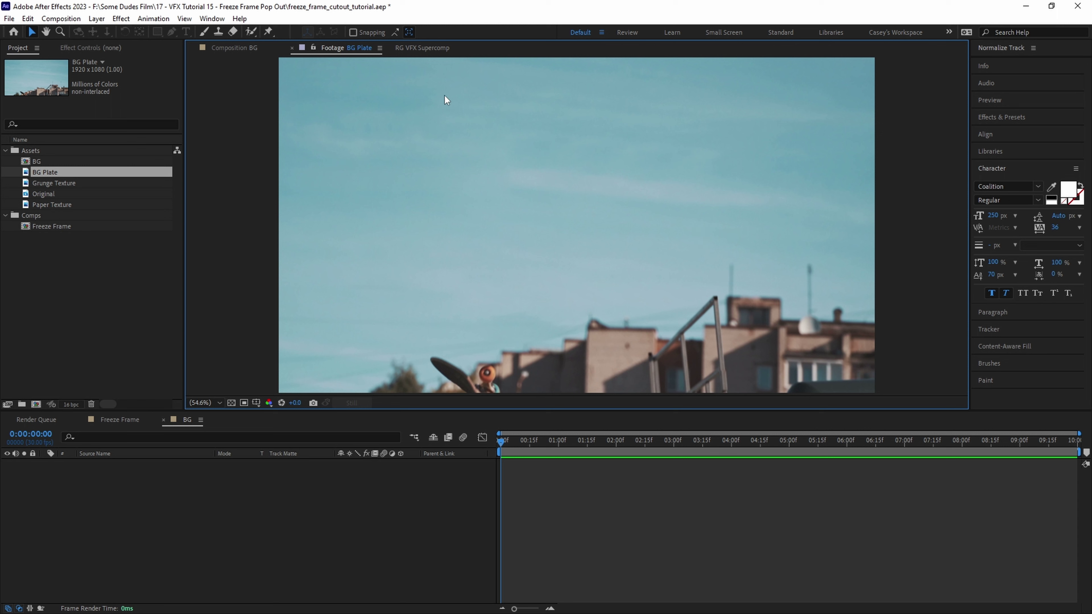
drag(44, 173, 105, 478)
Add the Grunge Texture and Paper Texture footage as layers under BG Plate.
double_click(26, 184)
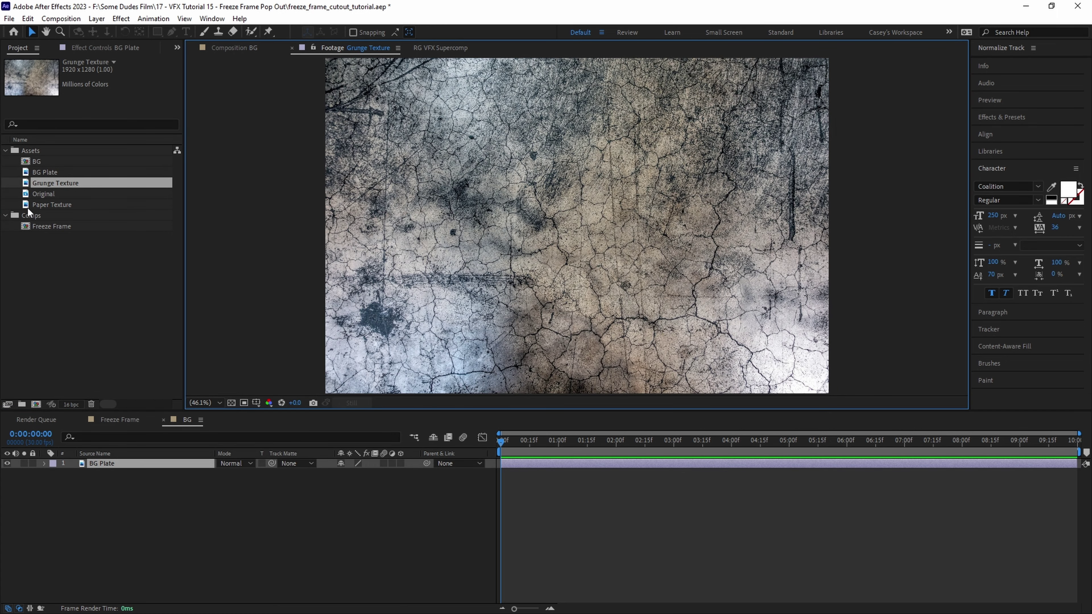
double_click(26, 205)
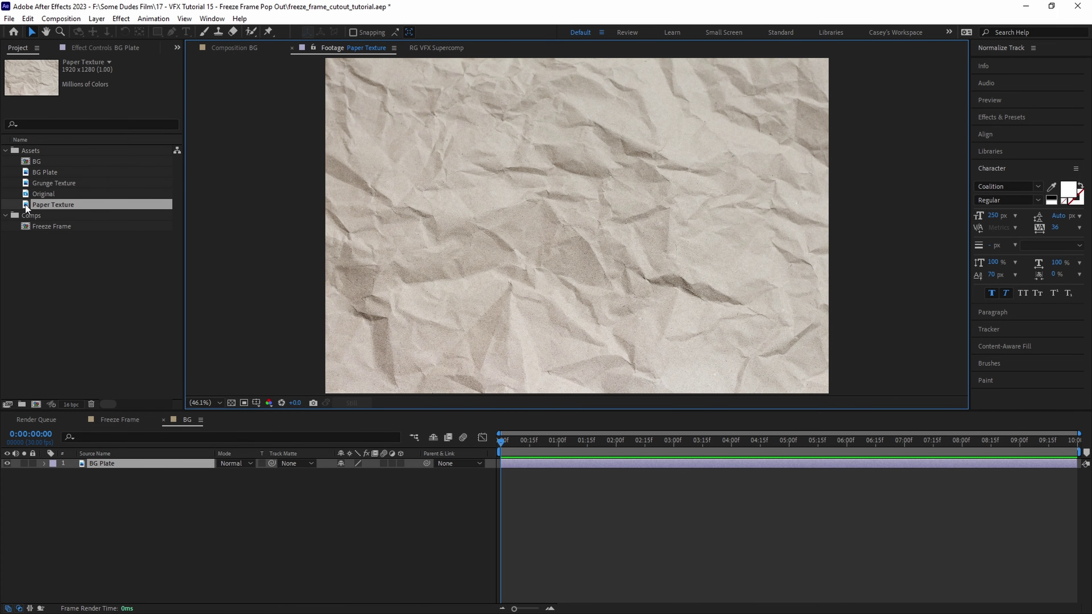
ctrl+click(25, 183)
drag(26, 183, 95, 518)
click(113, 527)
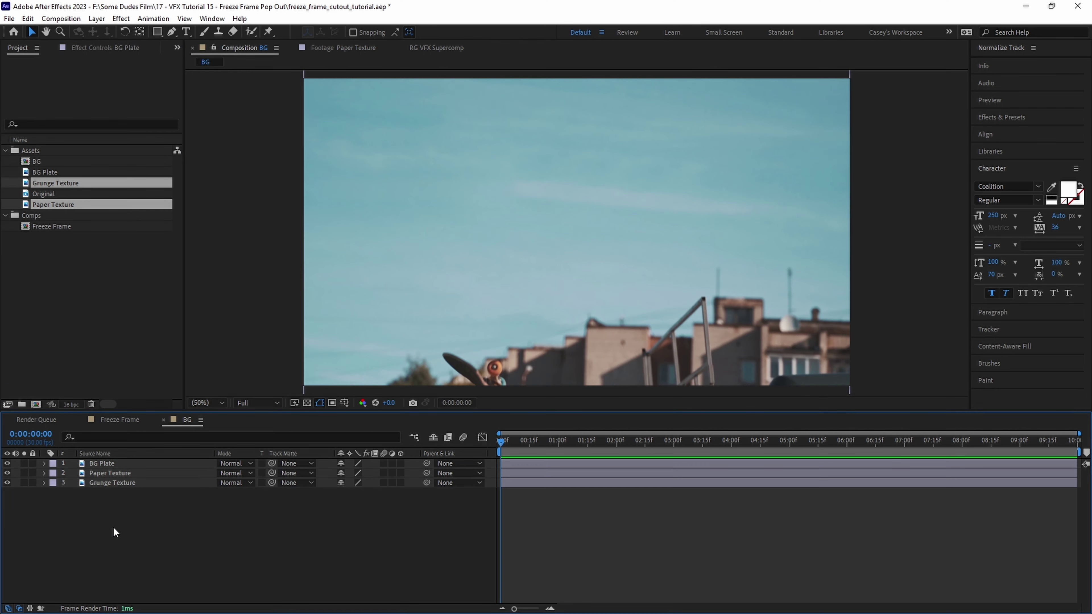
Add an adjustment layer with Tint mapping white to grey 5D5D5D, and type SKATE.
right_click(113, 526)
mouse_move(172, 387)
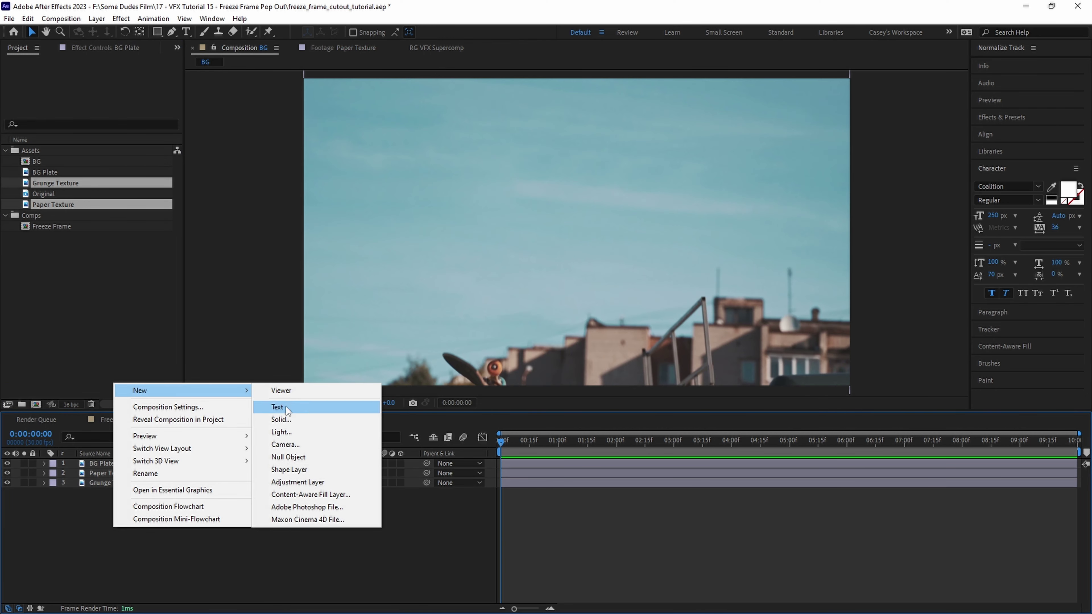
click(305, 482)
key(ctrl+space)
text(tint)
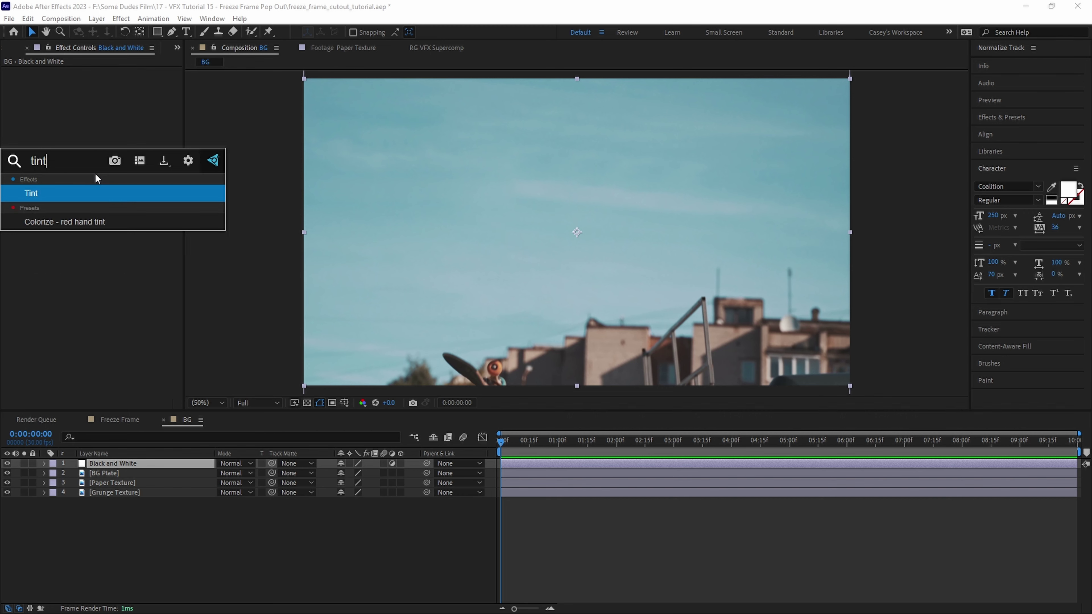
key(Return)
click(106, 90)
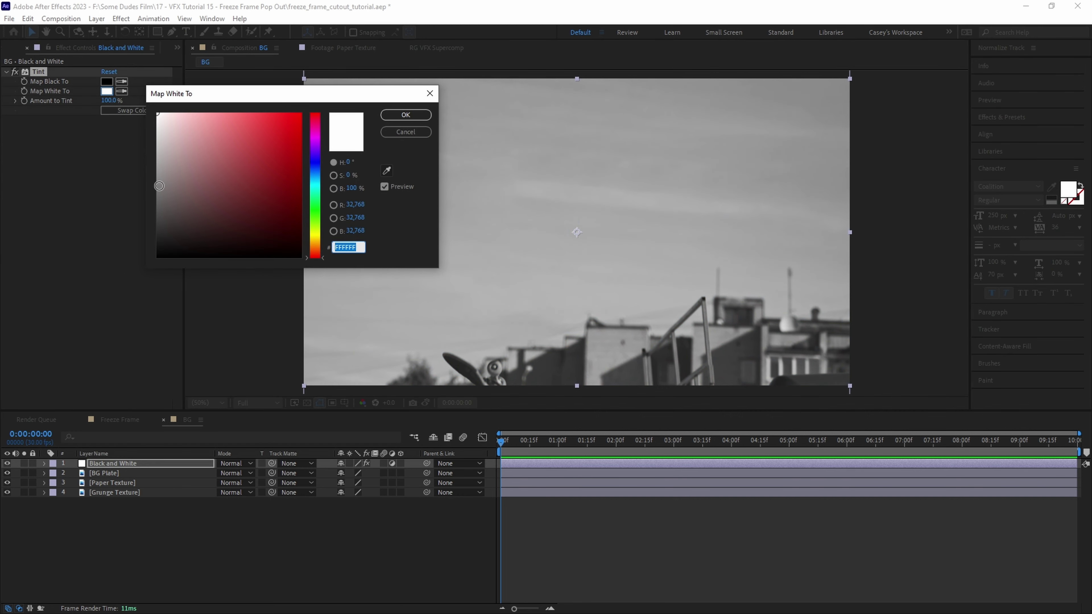
drag(159, 186, 142, 203)
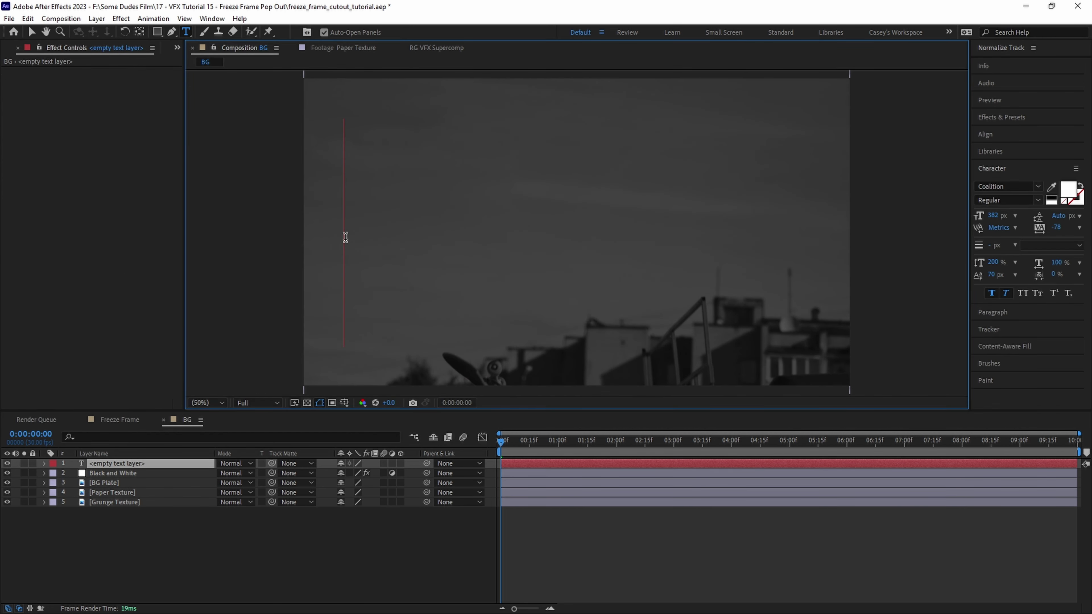
text(S)
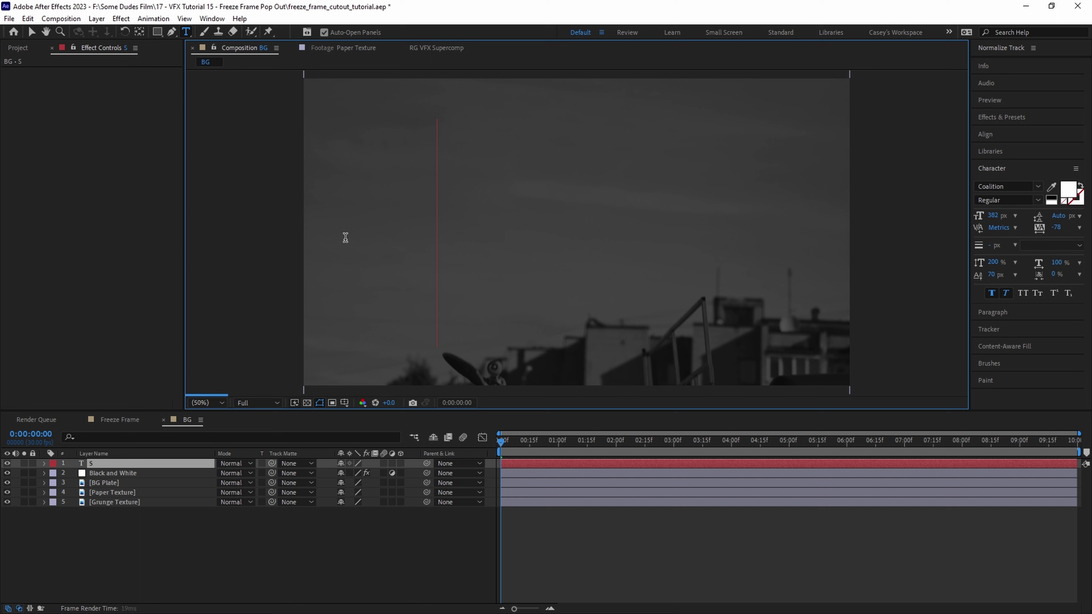
text(KATE)
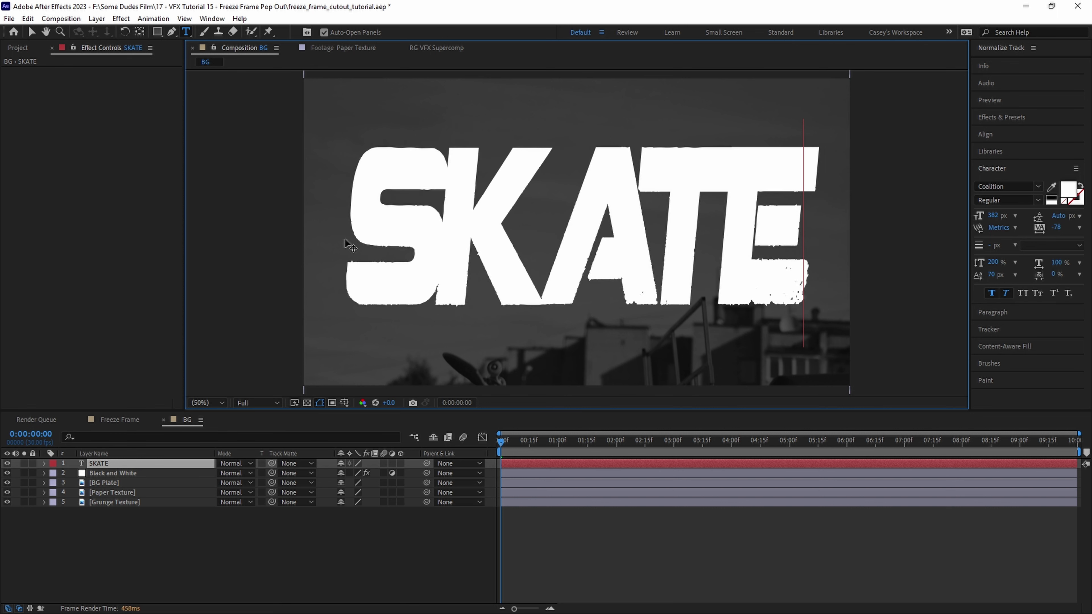
Set BG Plate's track matte to Paper Texture as a luma matte.
click(127, 493)
click(127, 482)
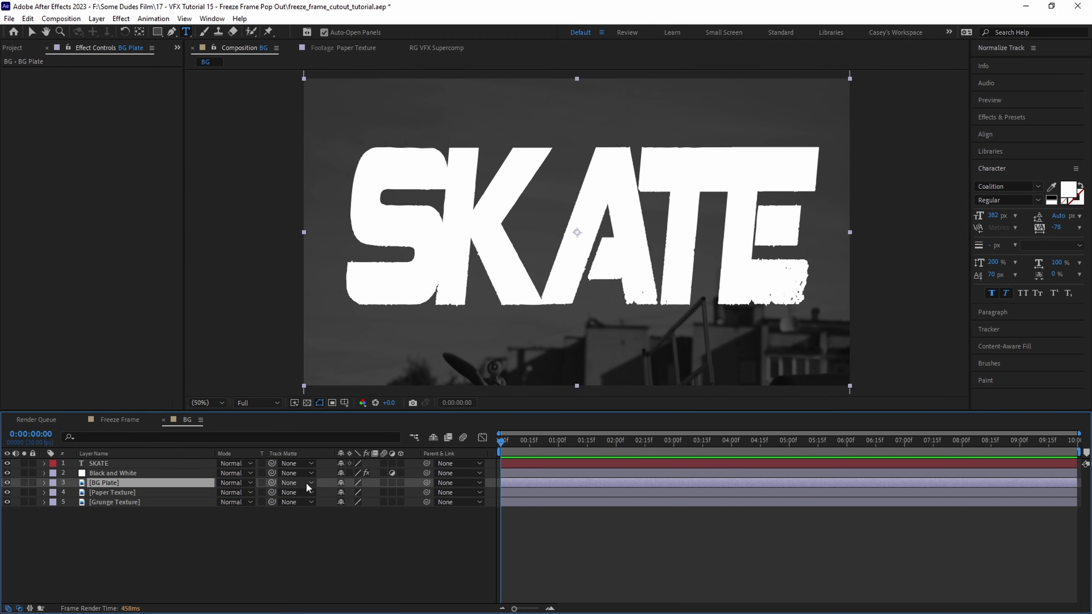
click(307, 485)
click(334, 550)
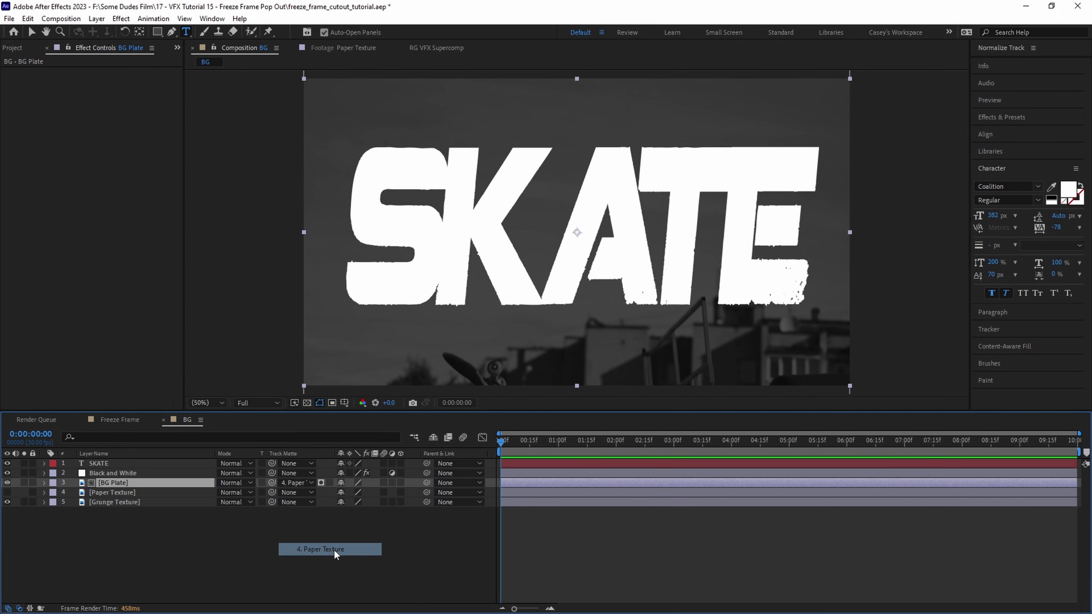
click(319, 482)
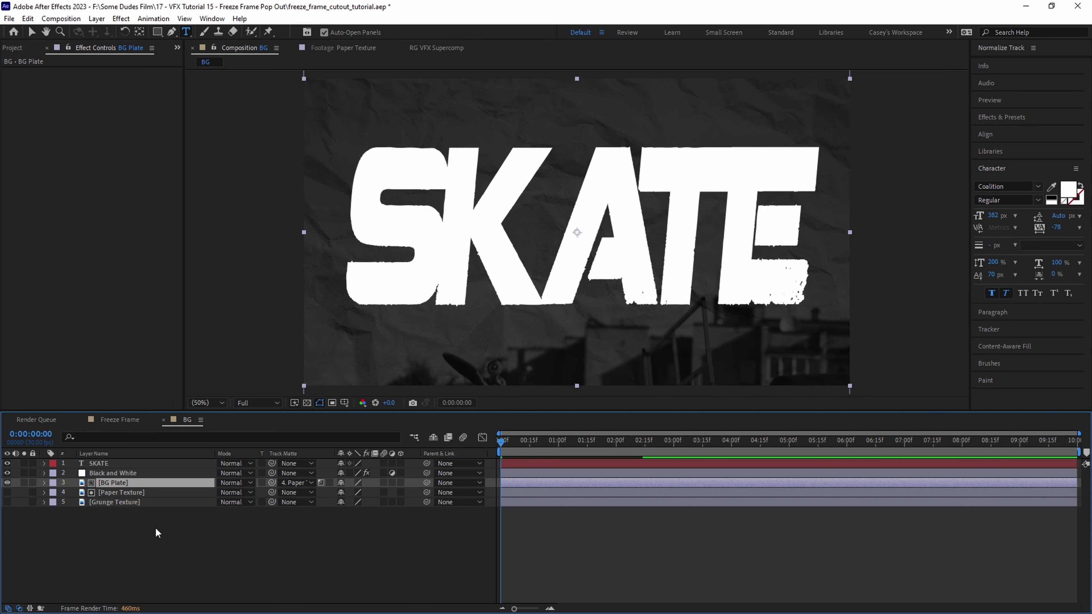
Set SKATE's track matte to Grunge Texture as an inverted luma matte.
click(296, 463)
click(314, 540)
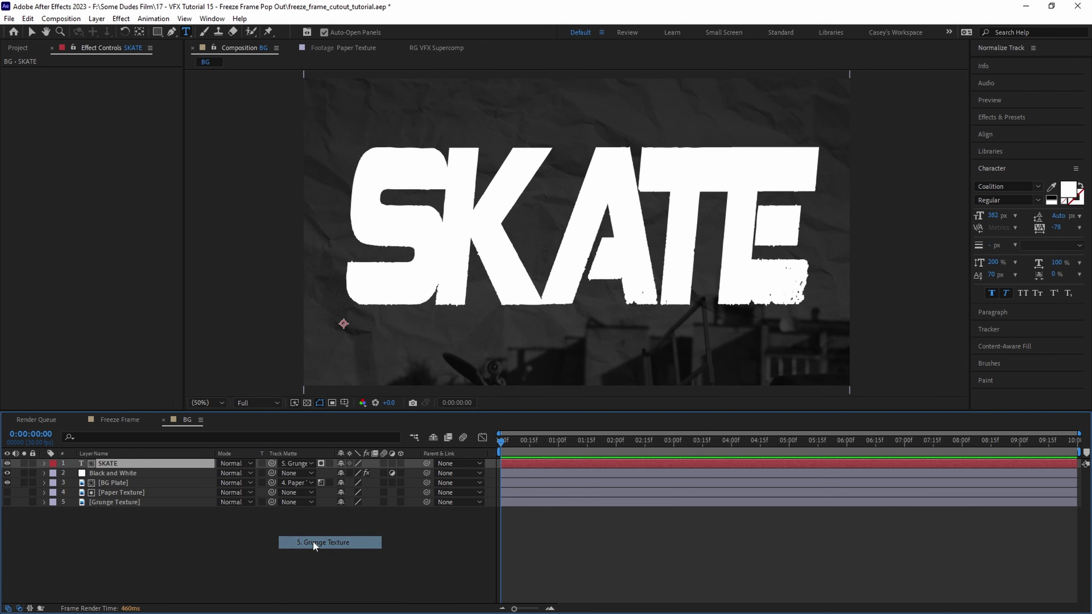
click(321, 463)
click(329, 464)
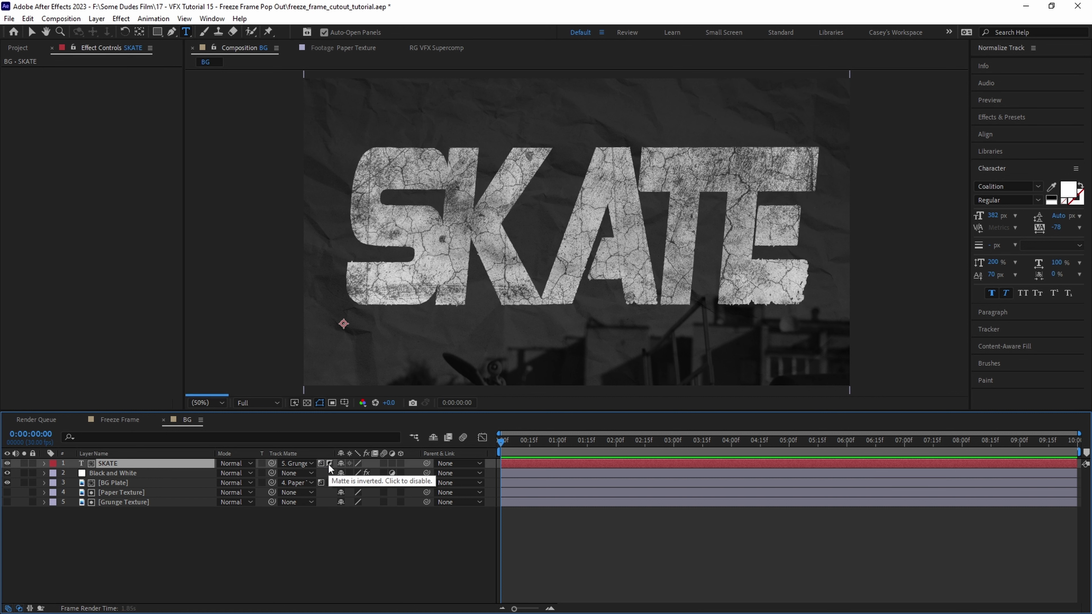
Give the SKATE layer Add blending mode and 30% opacity.
click(224, 465)
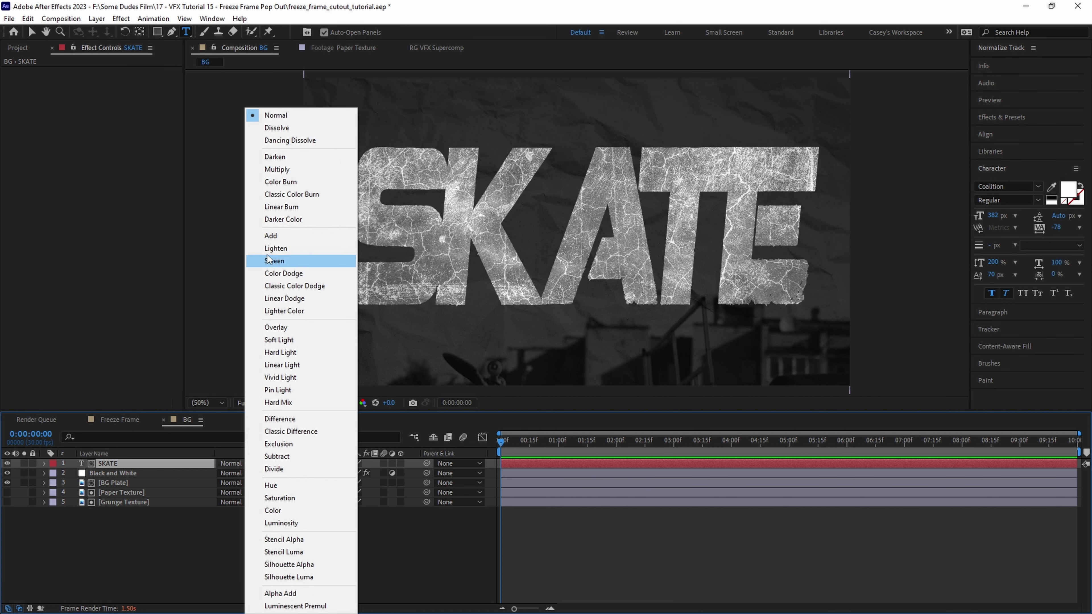
click(267, 236)
key(t)
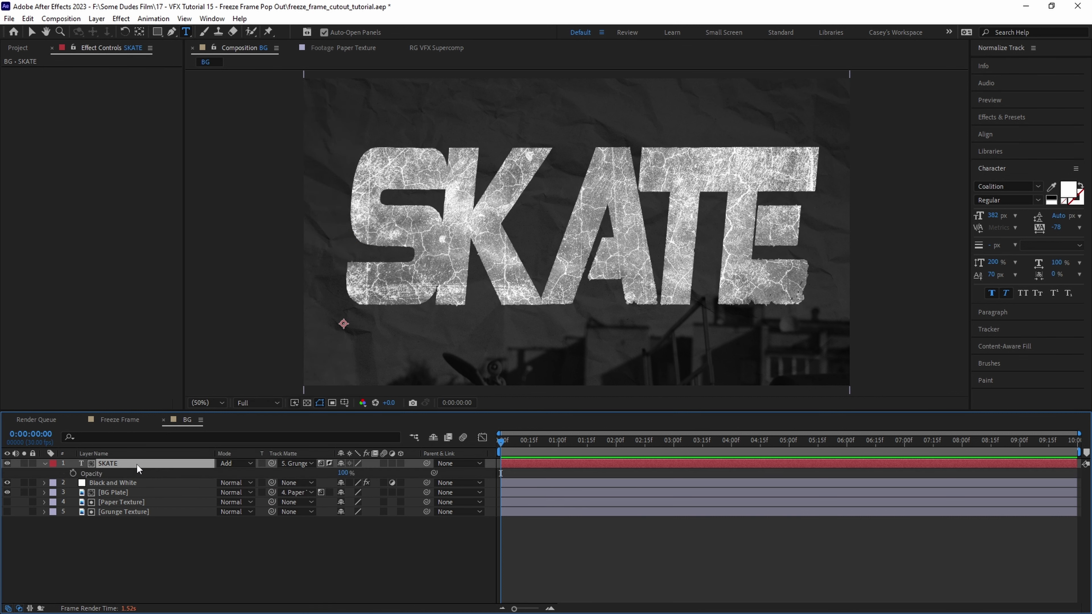
click(346, 474)
text(30)
key(Return)
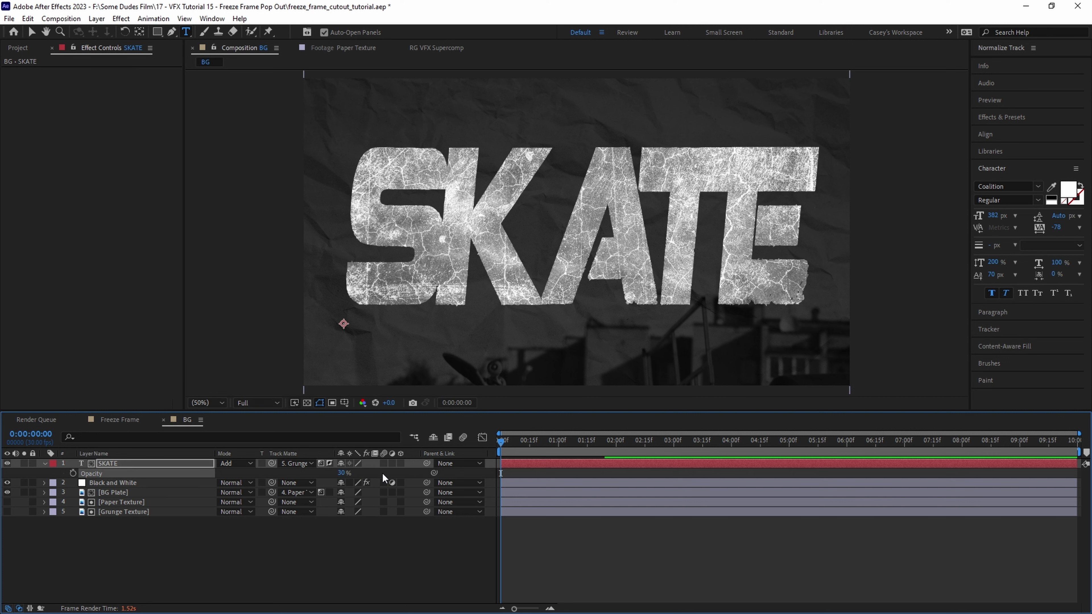
key(t)
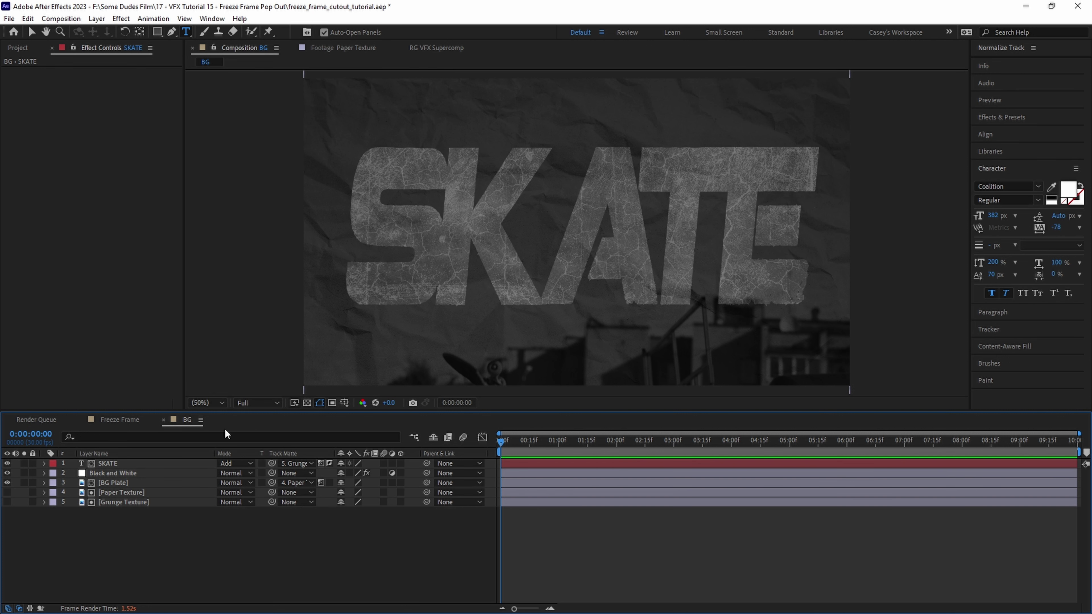
Add a wiggle expression to the SKATE layer's Position.
click(111, 464)
key(p)
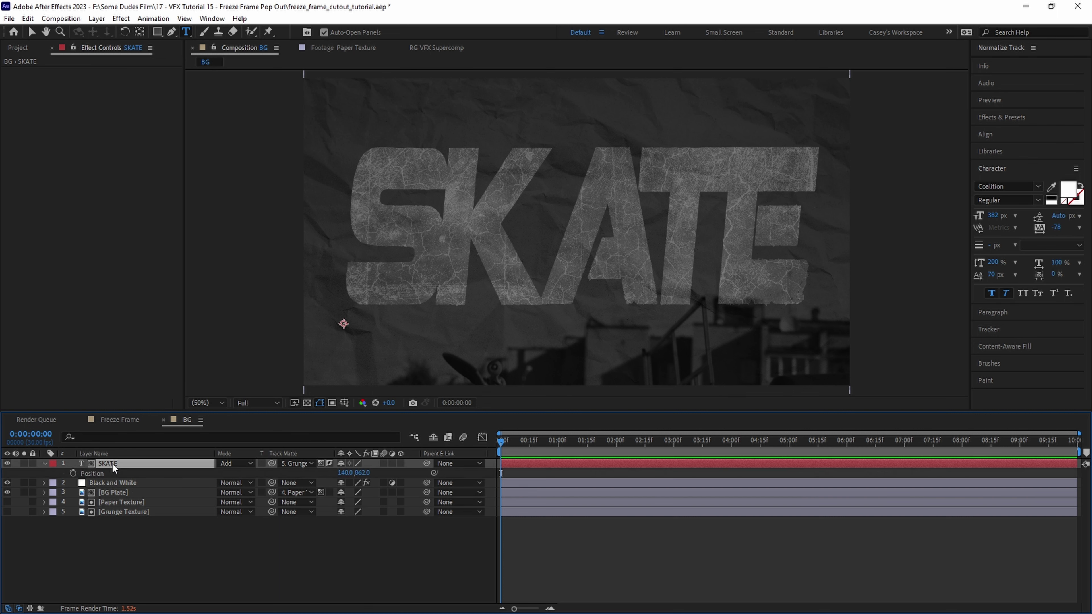
alt+click(73, 473)
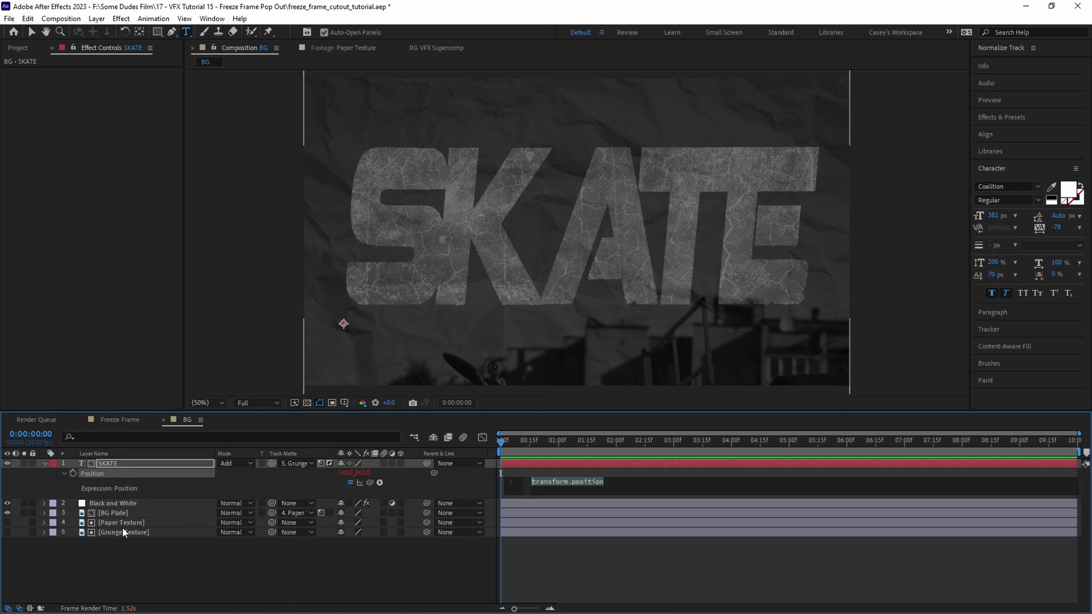
text(wiggle)
key(Return)
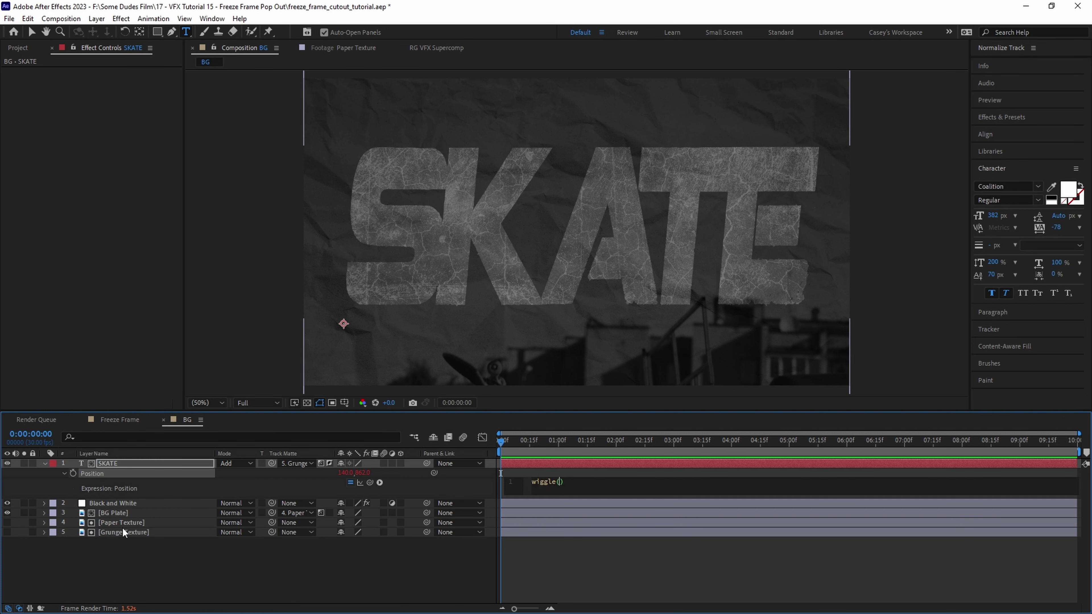
Parent Grunge Texture to the SKATE layer and preview the shaking title.
click(451, 533)
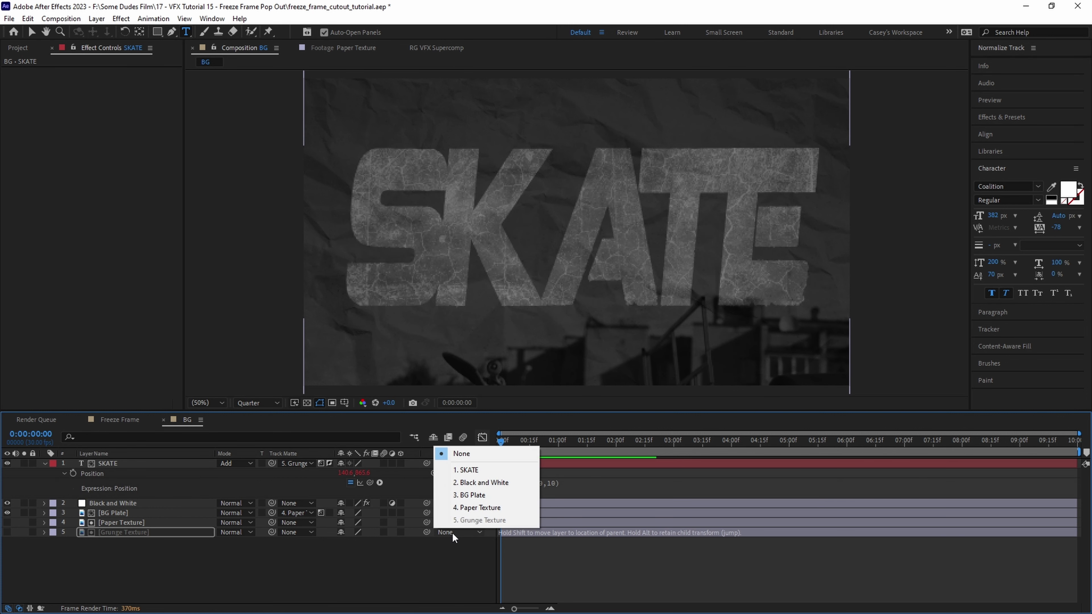
click(487, 470)
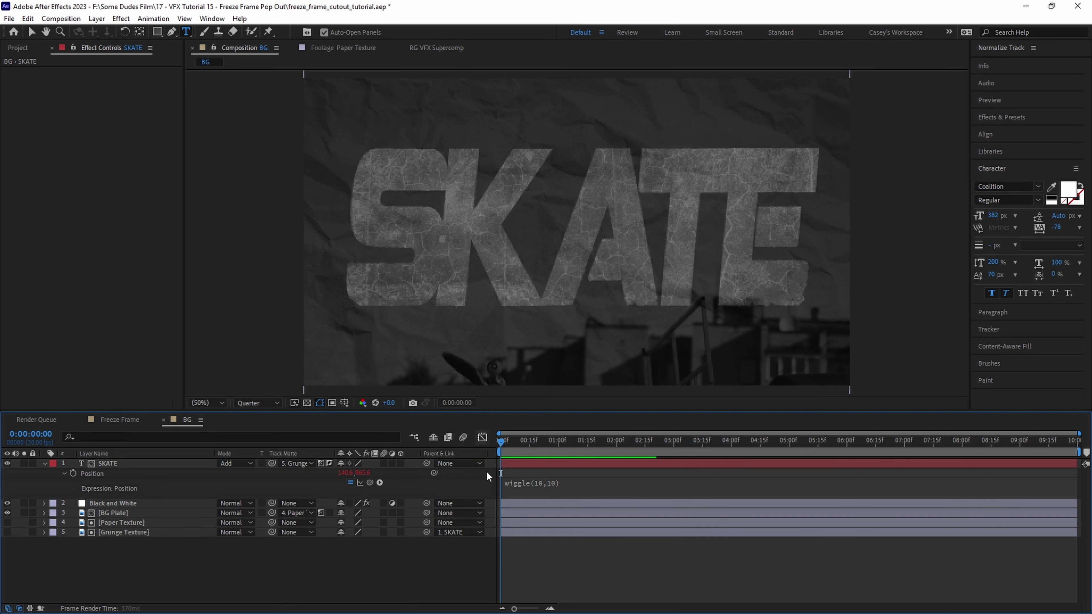
key(space)
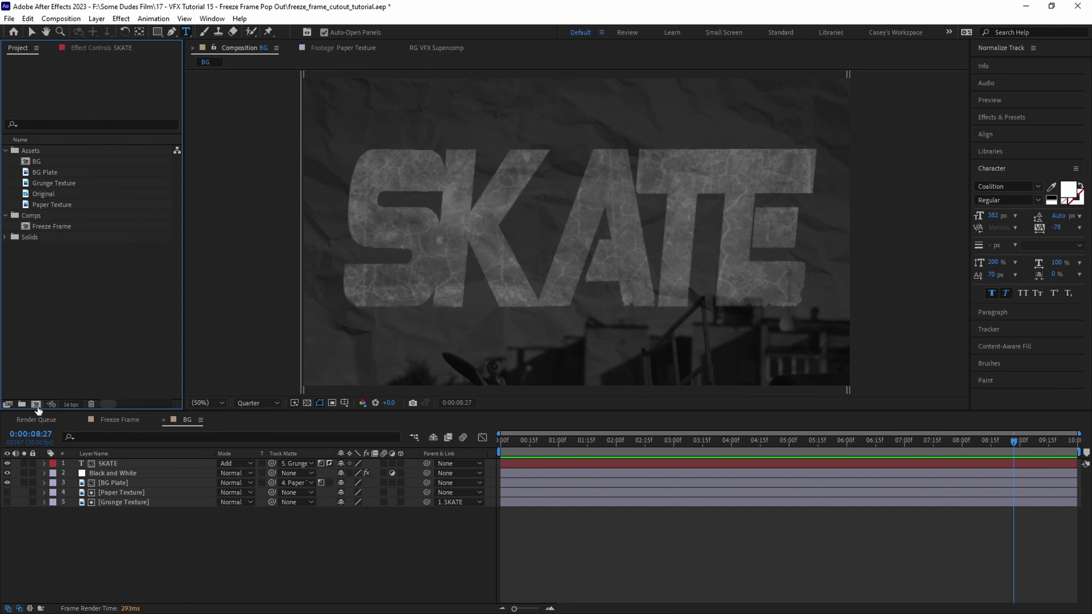
Create a Cutout composition containing the Freeze Frame comp.
click(37, 405)
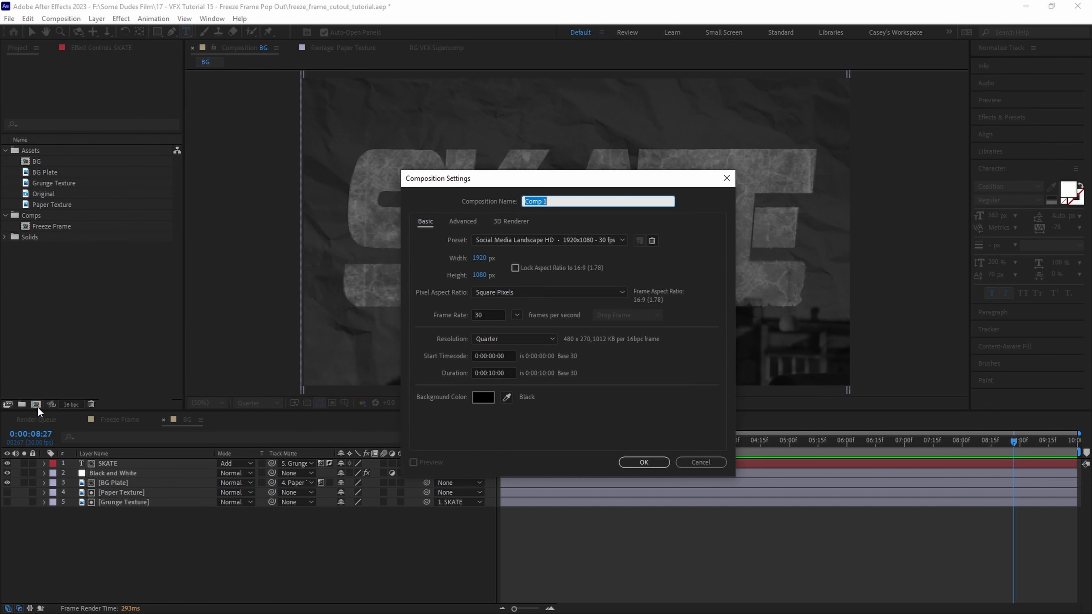
text(Cutout)
key(Return)
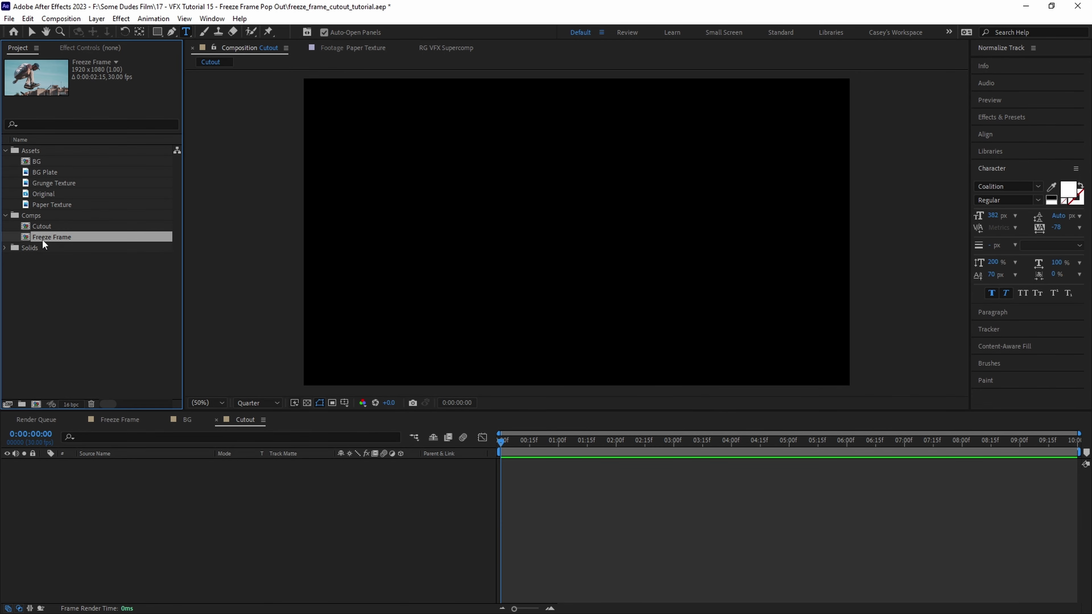
drag(50, 240, 124, 505)
Trace a Pen mask along the underside of the skater's shoe and up the leg.
key(g)
scroll(529, 254, up, 6)
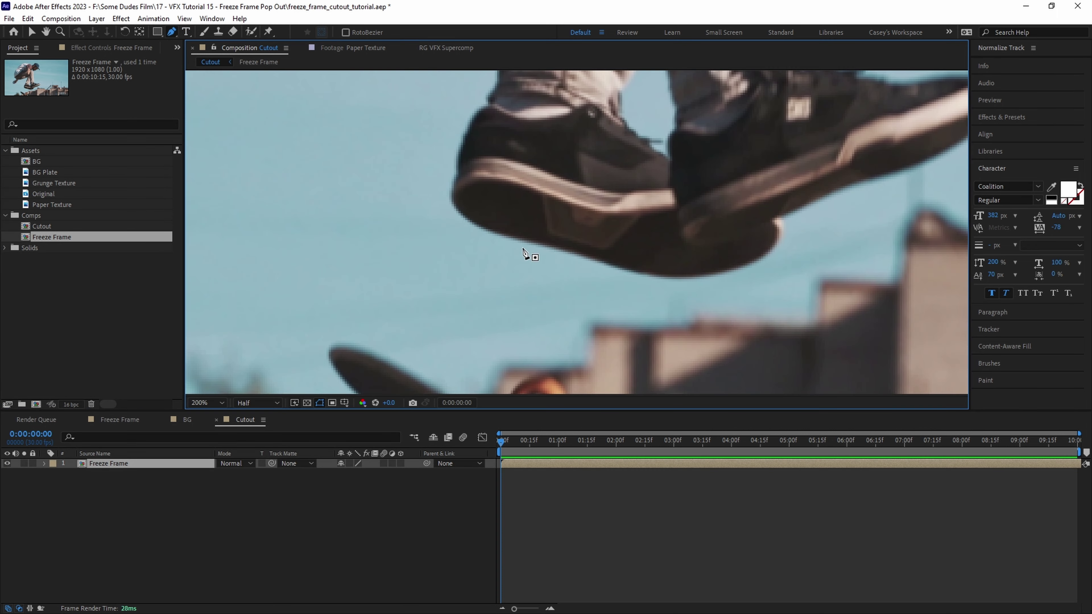
drag(607, 260, 587, 275)
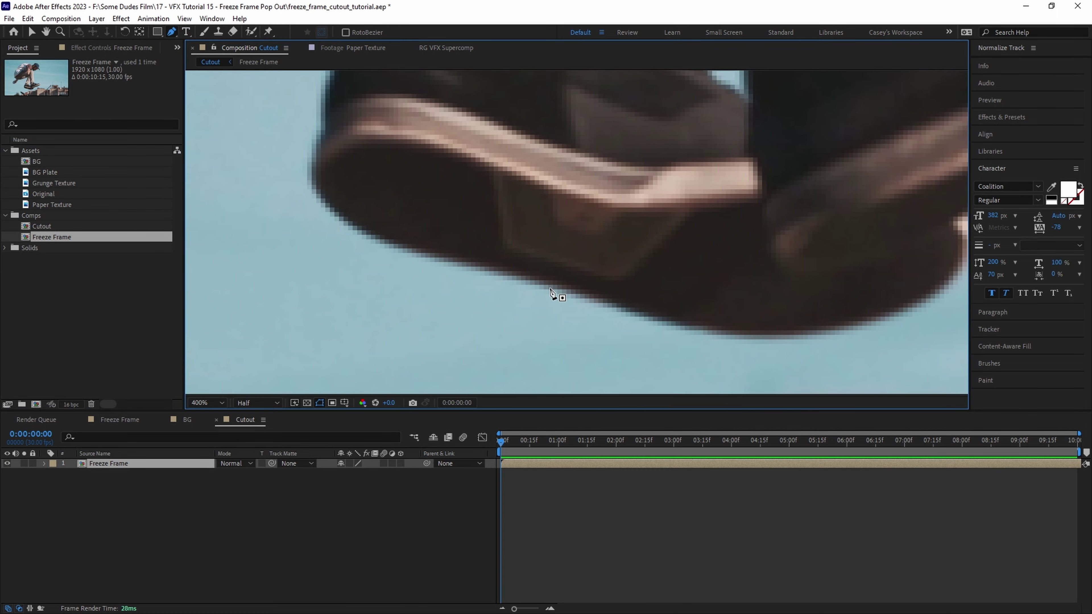
click(554, 286)
click(514, 274)
click(469, 261)
click(430, 256)
click(385, 243)
click(347, 223)
click(325, 205)
drag(317, 148, 379, 290)
Continue the mask along the leg, shirt back and neck to isolate the skater.
click(441, 151)
drag(441, 151, 508, 300)
click(527, 254)
click(586, 135)
drag(586, 135, 543, 349)
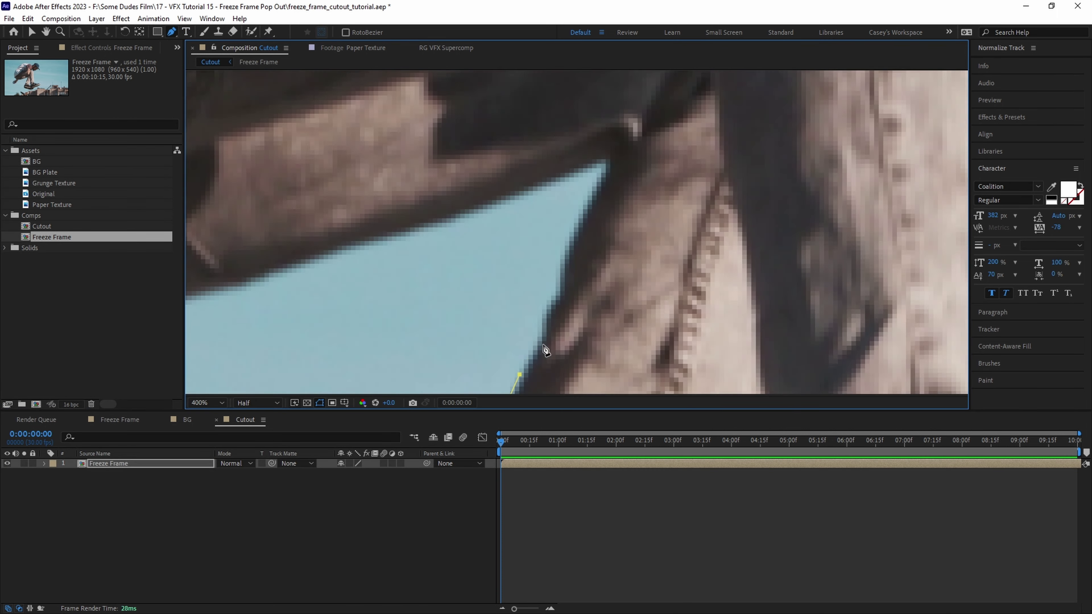
click(487, 148)
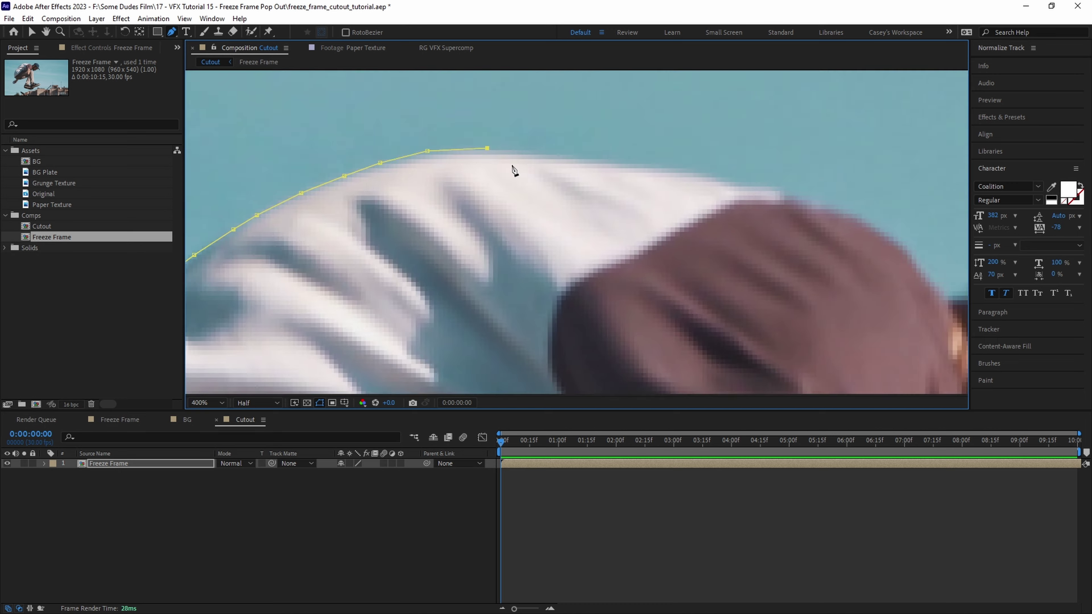
click(555, 150)
click(676, 168)
drag(749, 224, 586, 150)
drag(808, 193, 559, 237)
click(605, 225)
click(697, 175)
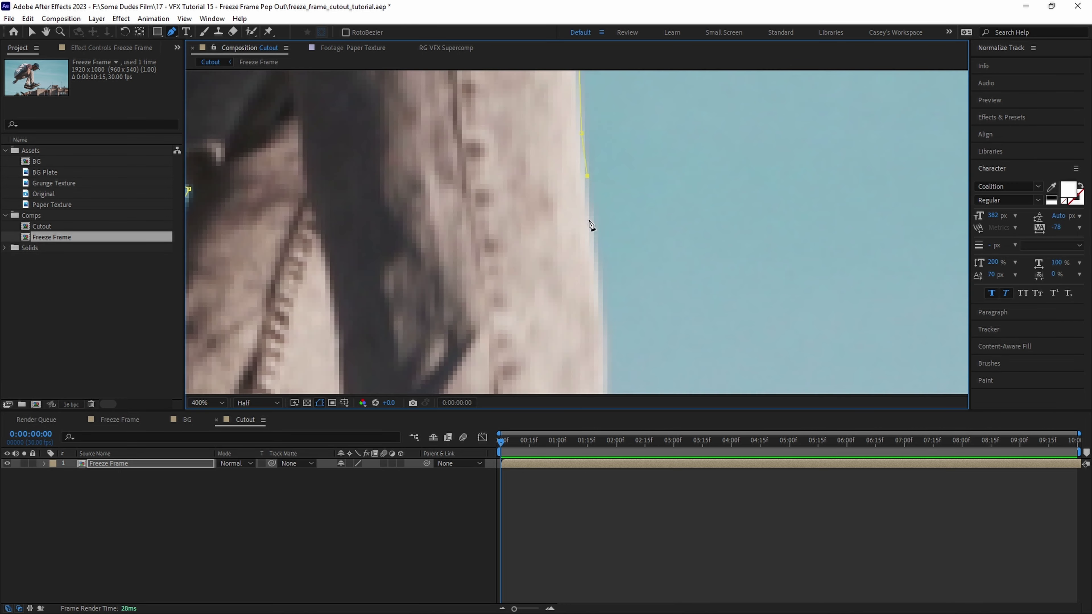
drag(590, 301, 574, 129)
click(571, 206)
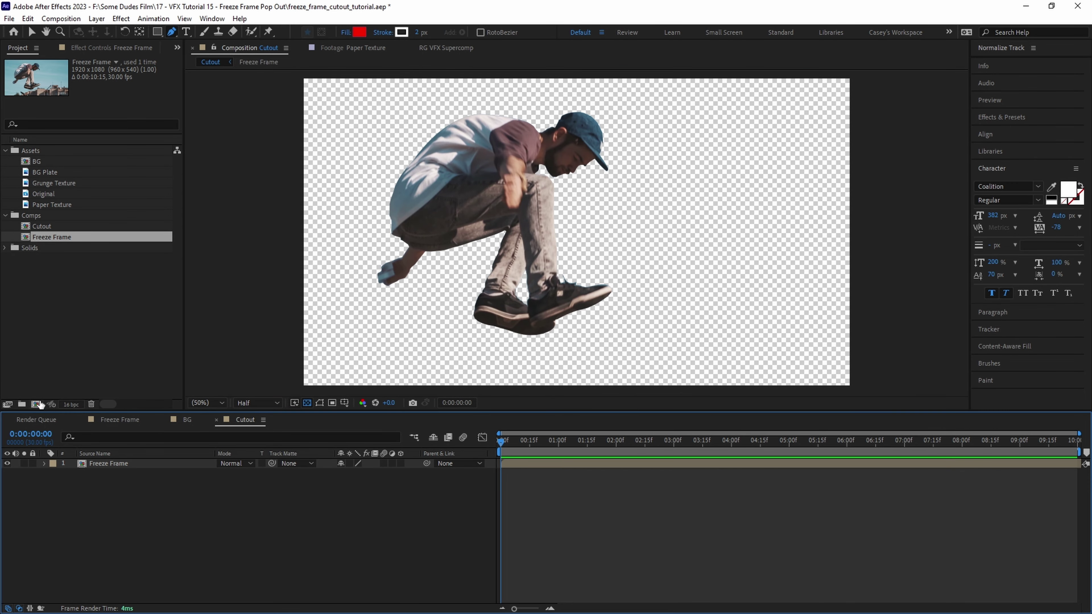
click(36, 404)
Create a Cut Out Effects composition and place the Cutout comp inside it.
text(Cu)
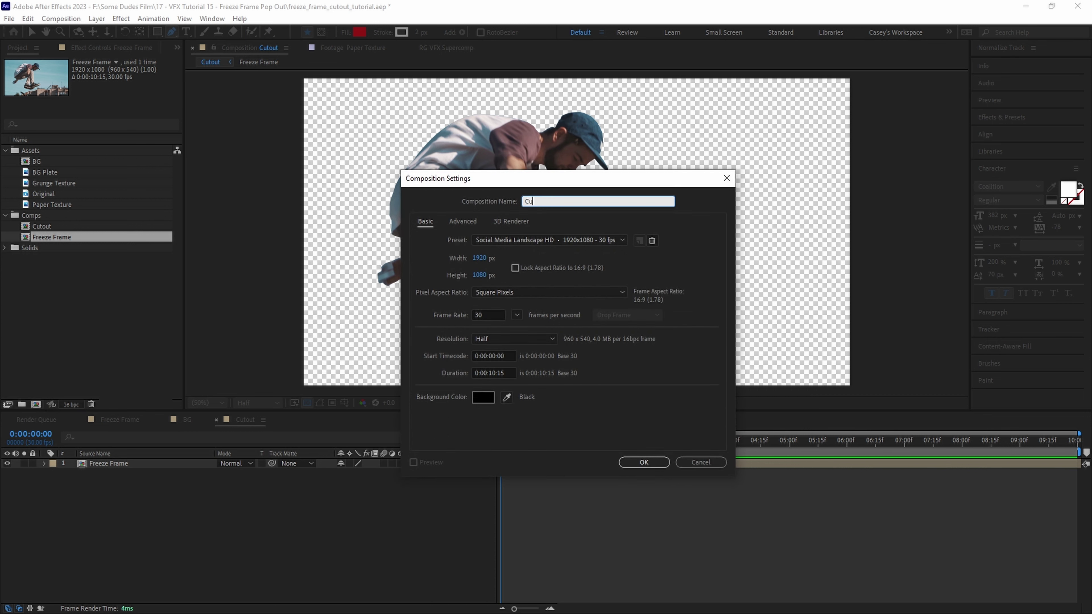
text(t Out Effects)
key(Return)
drag(40, 238, 141, 483)
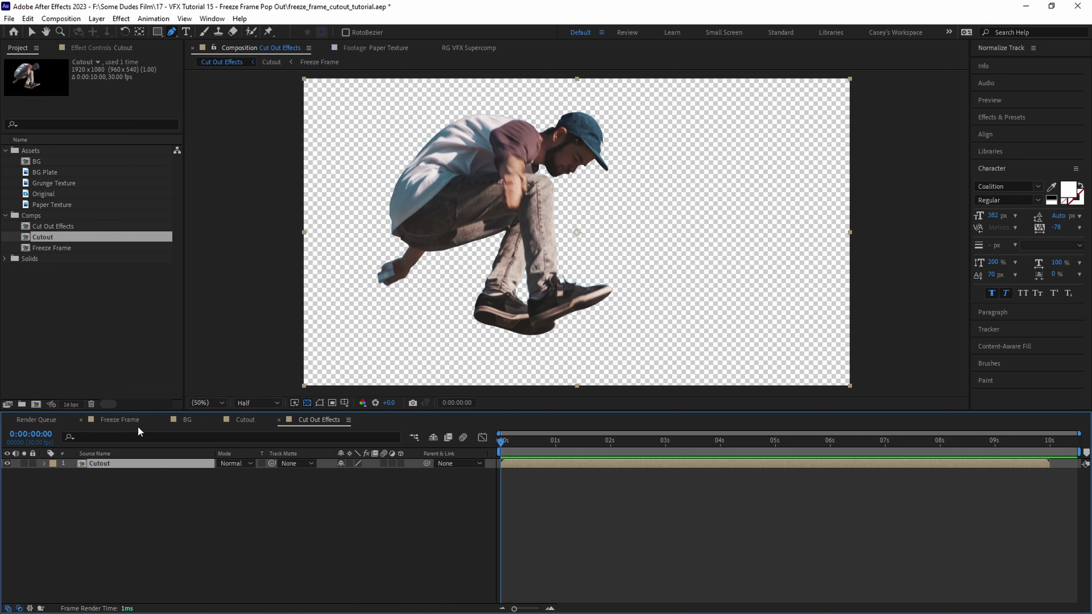
Auto-trace the Cutout layer's current frame into a white silhouette layer.
click(96, 19)
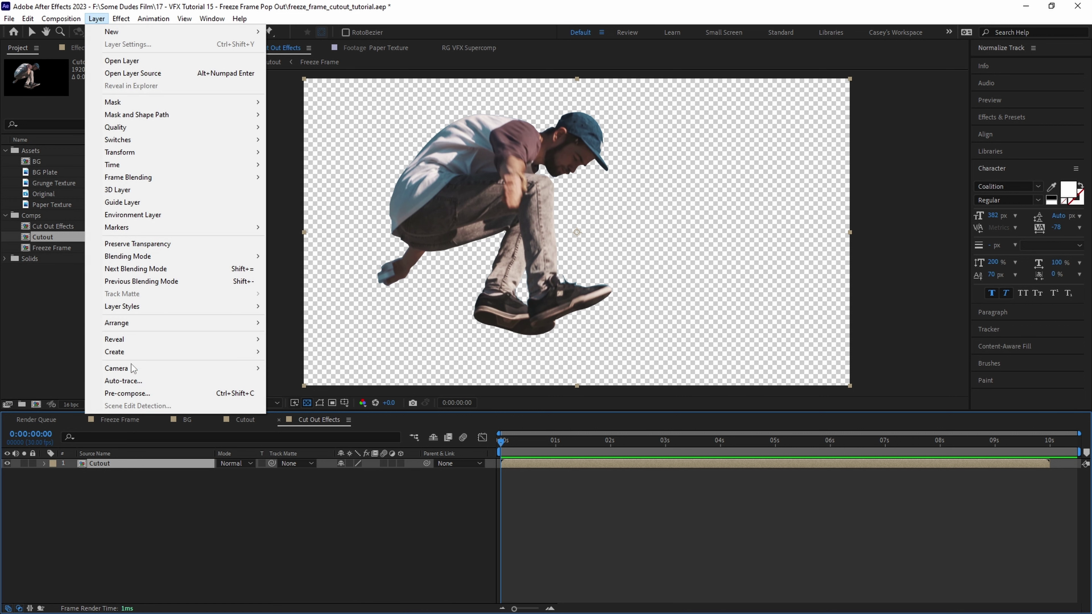
click(129, 381)
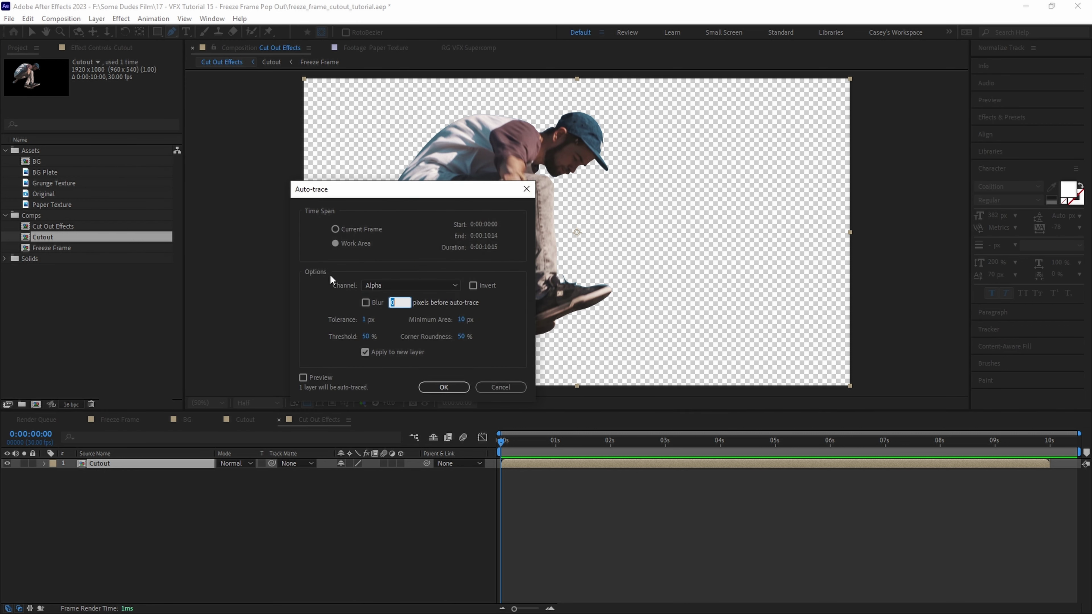
click(335, 229)
click(429, 387)
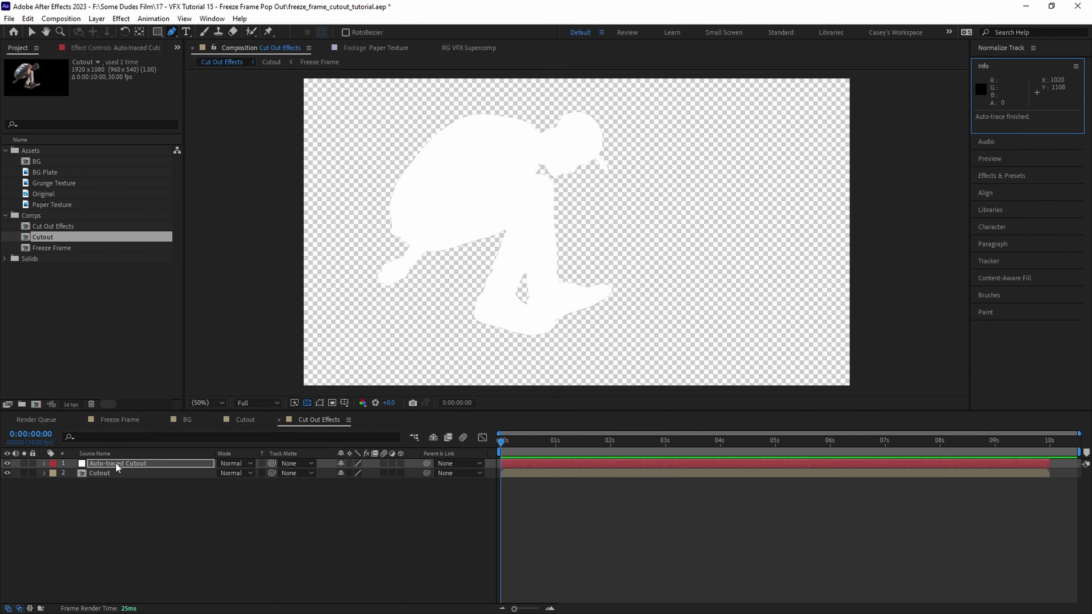
Move the silhouette below Cutout, duplicate it as Rough Edges, and expand both masks by 10.
drag(116, 463, 112, 482)
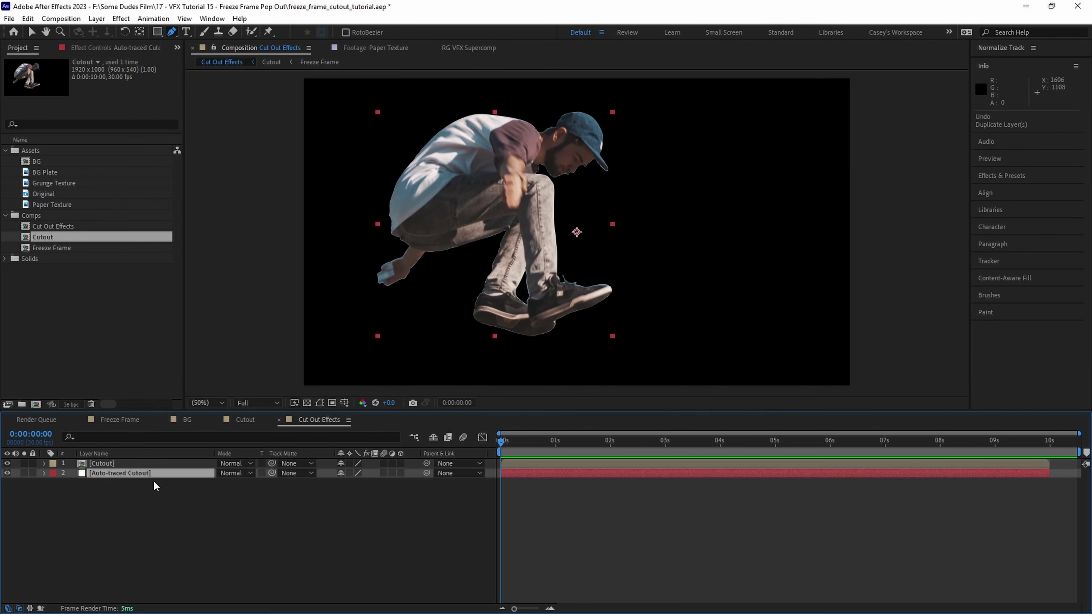
key(ctrl+shift+z)
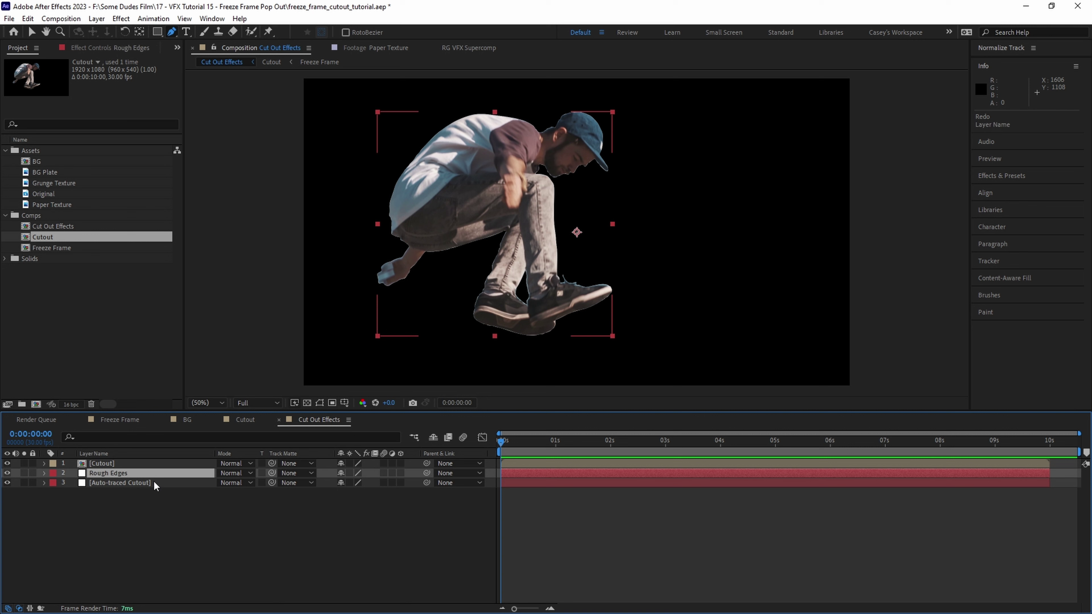
key(m)
key(m)
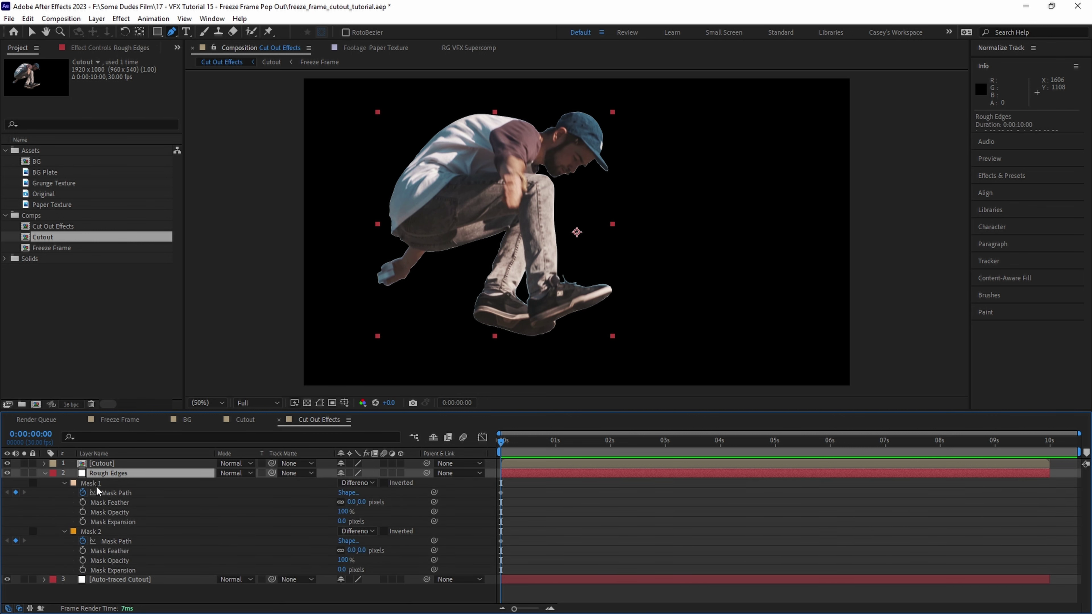
click(96, 531)
shift+click(94, 484)
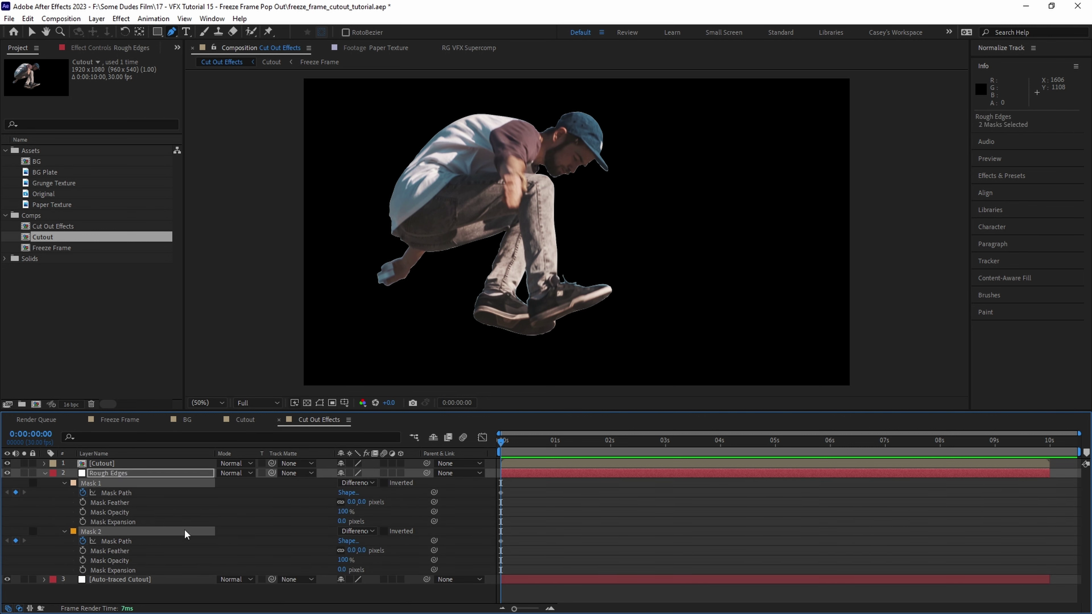
drag(344, 518, 347, 517)
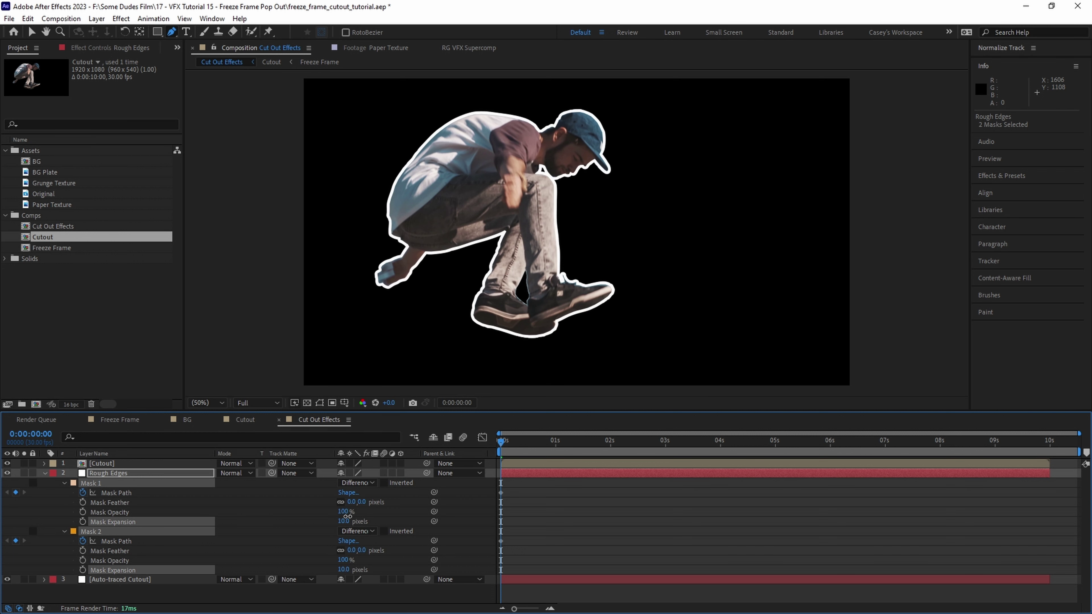
Apply Roughen Edges to Rough Edges and widen its border.
key(ctrl+space)
text(rough)
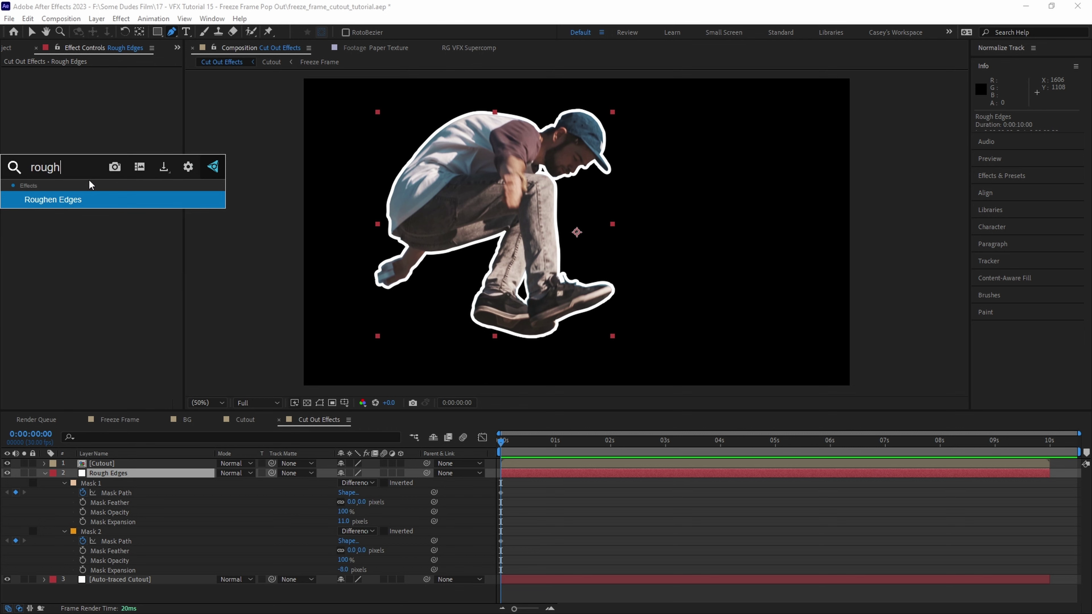
key(Return)
key(v)
drag(108, 100, 120, 129)
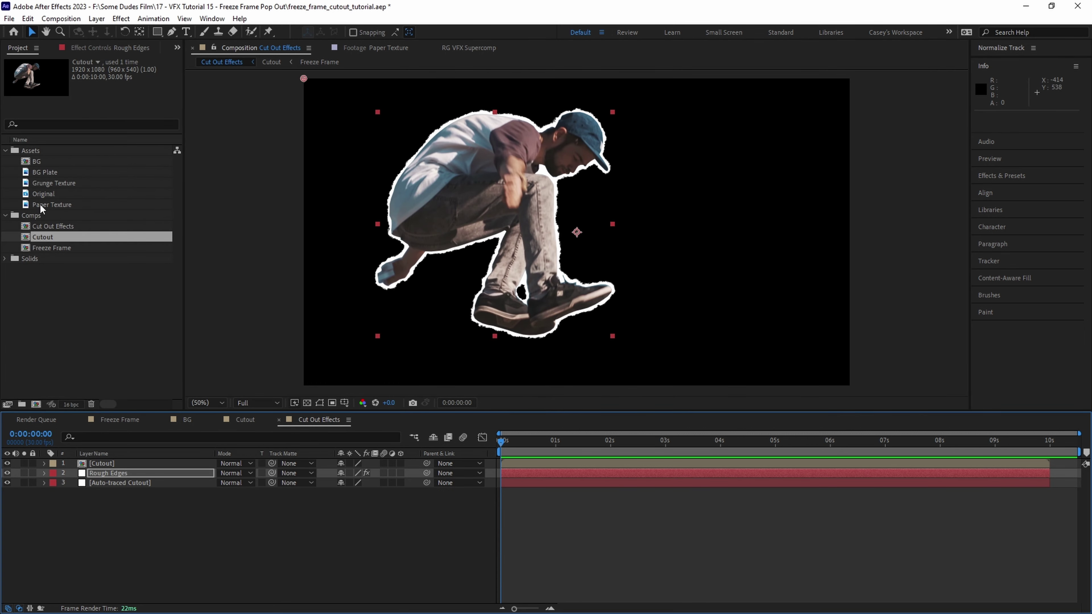
Add Paper Texture and use it as a luma matte for Cutout and Rough Edges.
drag(41, 206, 122, 514)
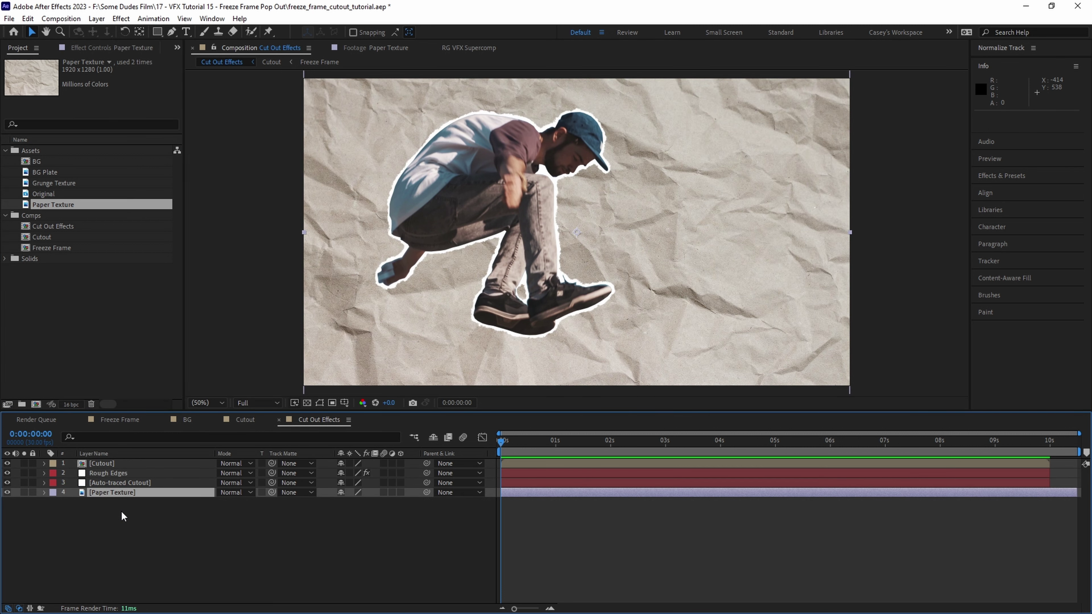
click(295, 463)
click(318, 531)
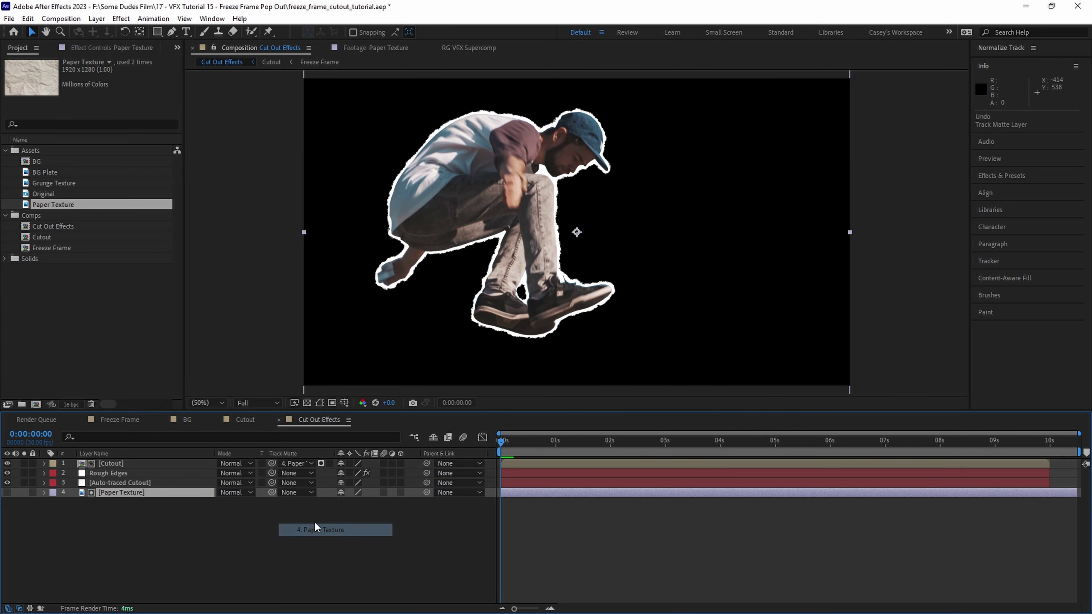
click(297, 474)
click(317, 540)
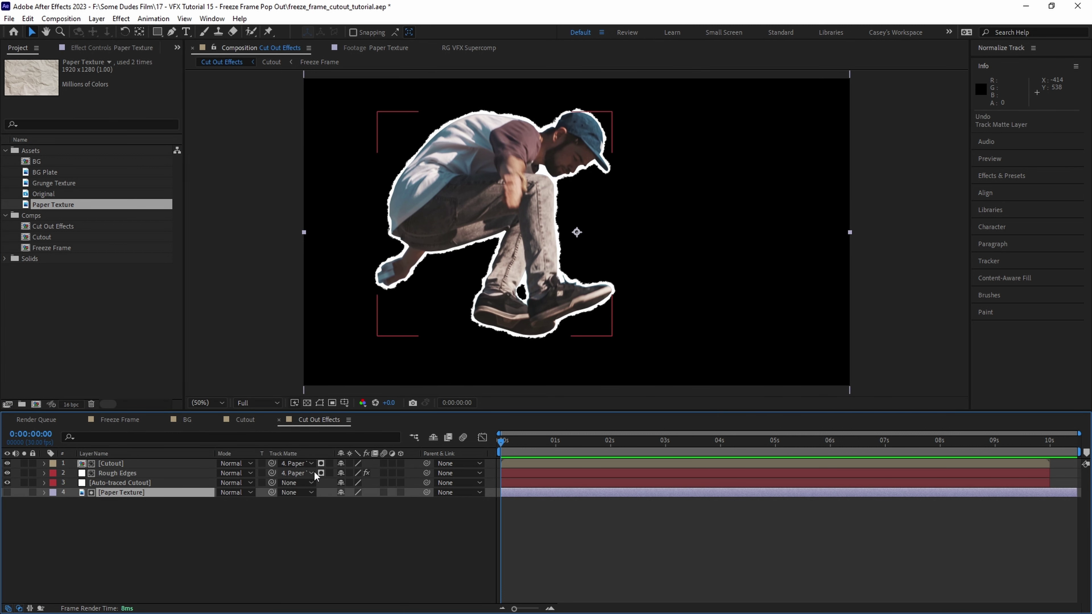
click(321, 464)
click(321, 474)
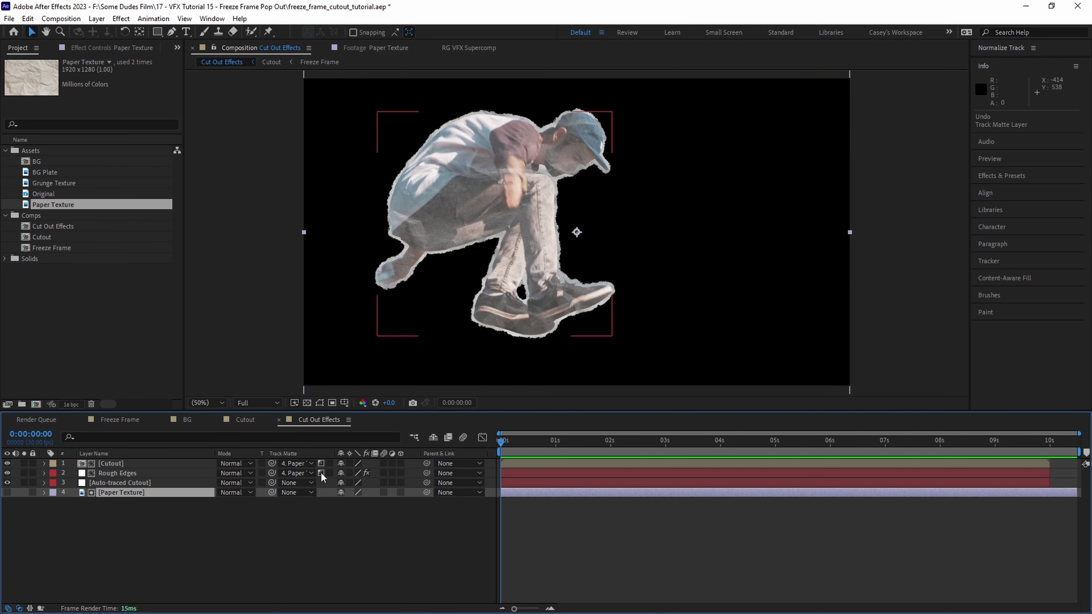
Apply Cartoon to the cutout with detail radius 10.2, threshold 48.2, edge black level 0.1.
key(ctrl+space)
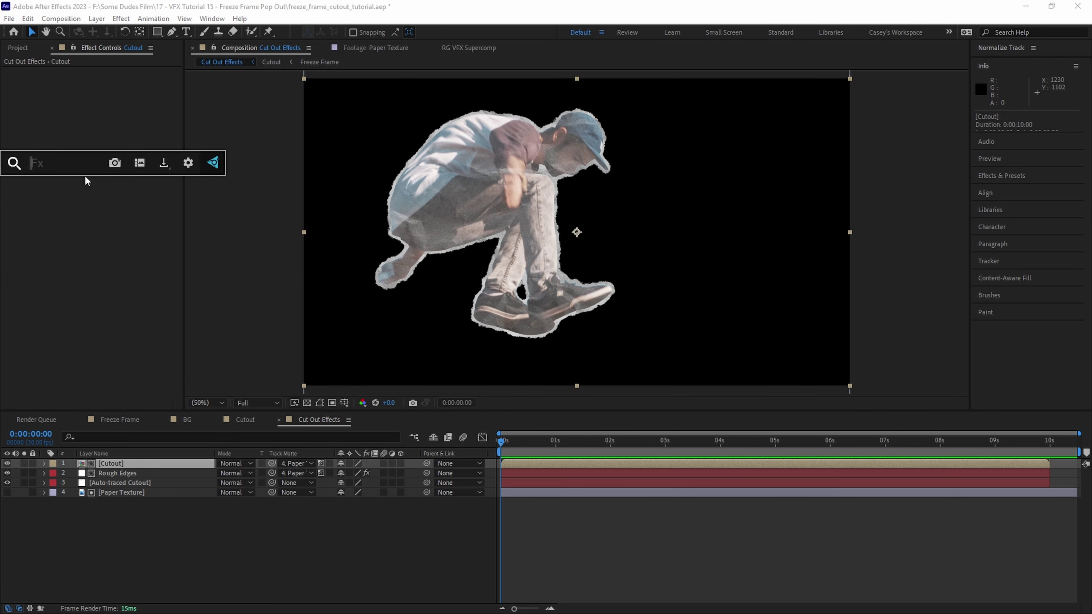
text(cartoon)
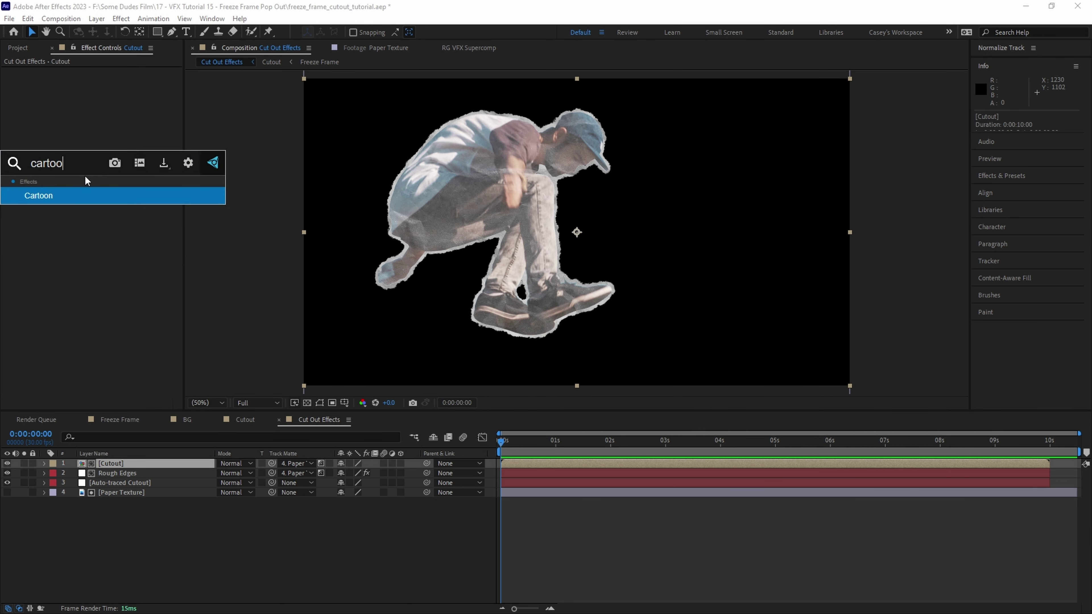
key(Return)
drag(107, 149, 90, 149)
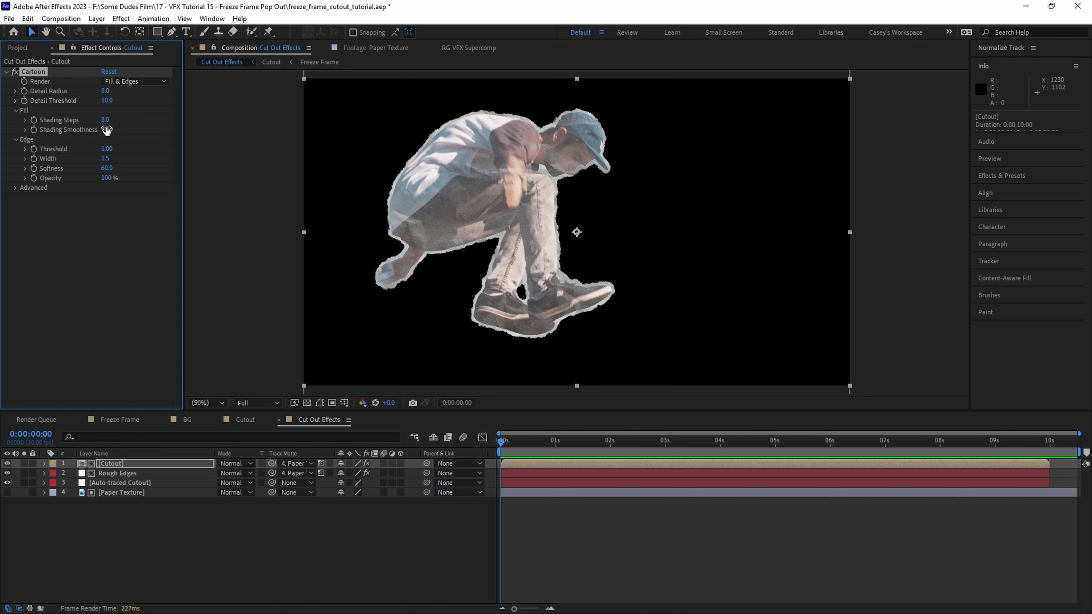
drag(106, 91, 112, 91)
drag(107, 101, 216, 102)
click(16, 188)
drag(106, 207, 113, 217)
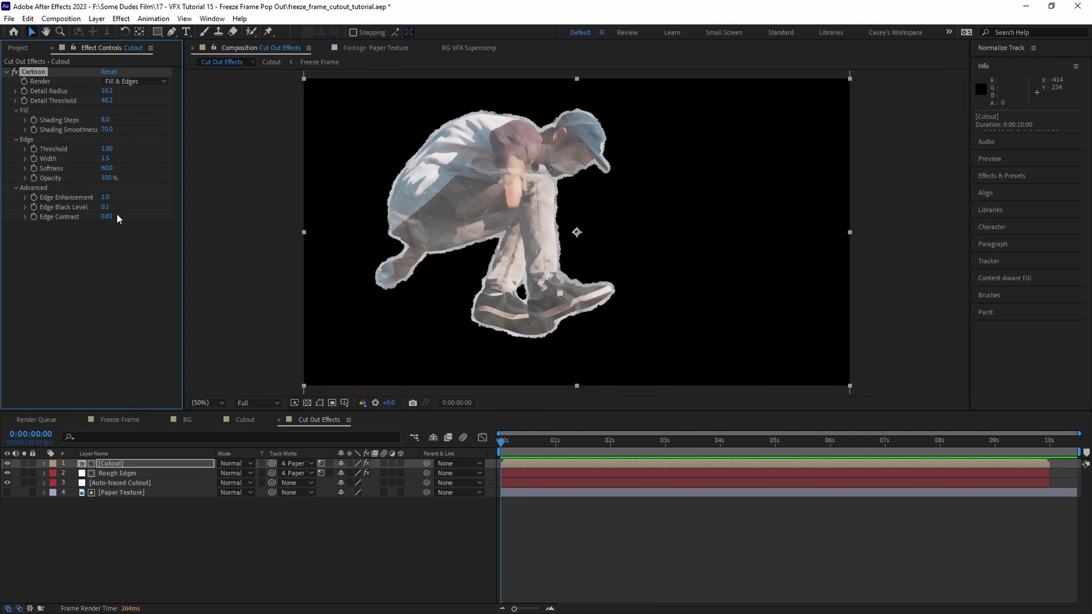
click(16, 72)
click(34, 289)
Add Brightness & Contrast with contrast 100 to the cutout and duplicate the effect.
key(ctrl+space)
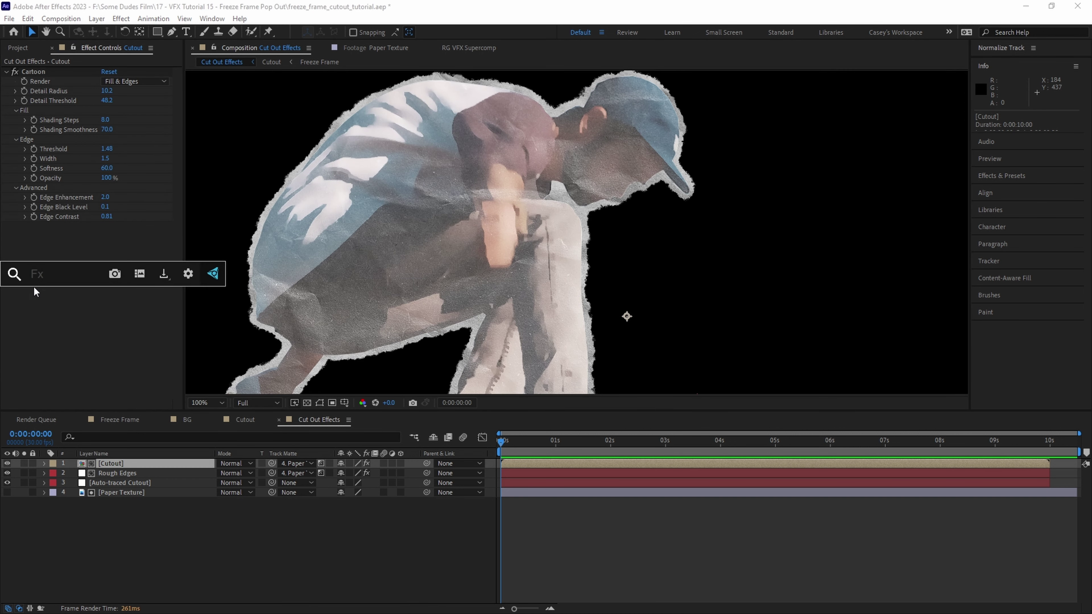
text(bri)
key(Return)
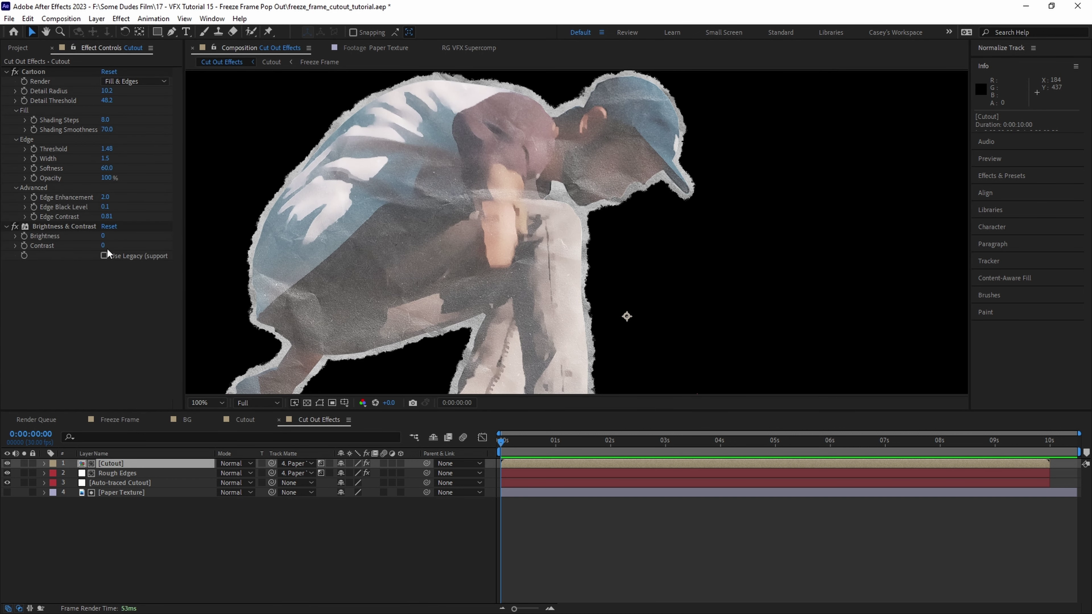
drag(103, 246, 146, 246)
click(84, 227)
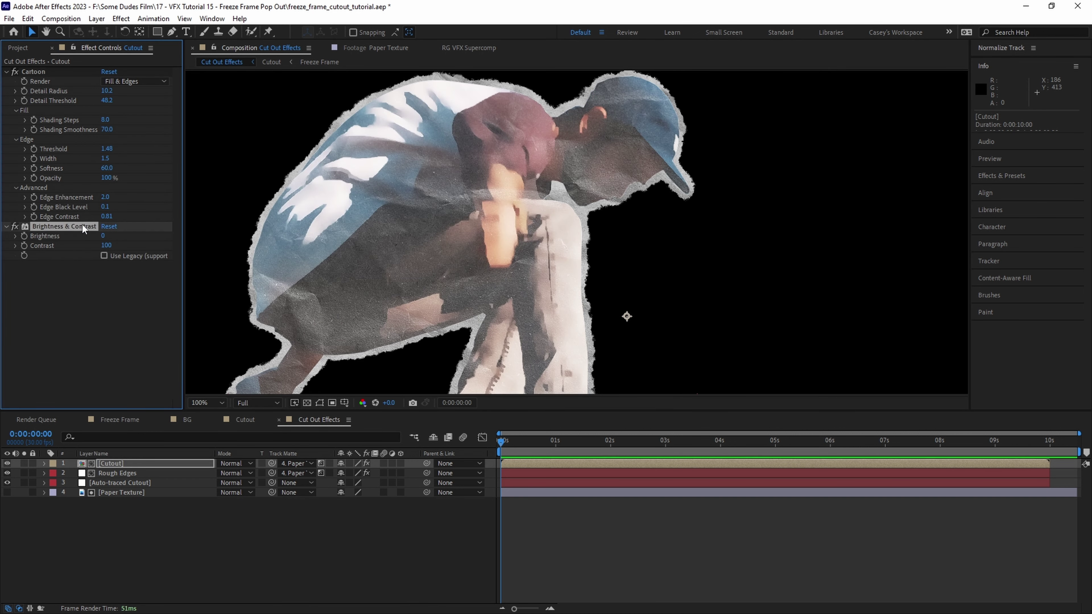
key(ctrl+d)
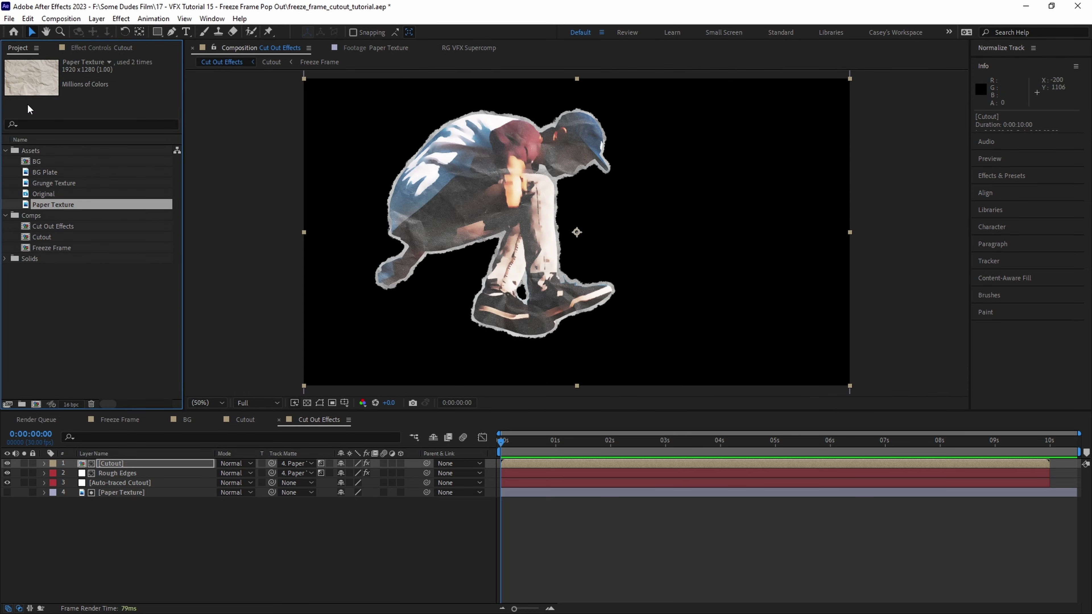
Place Freeze Frame on top and keyframe its opacity from frame 0 down to 0% at frame 10.
drag(57, 248, 100, 464)
key(alt+shift+t)
scroll(523, 465, up, 2)
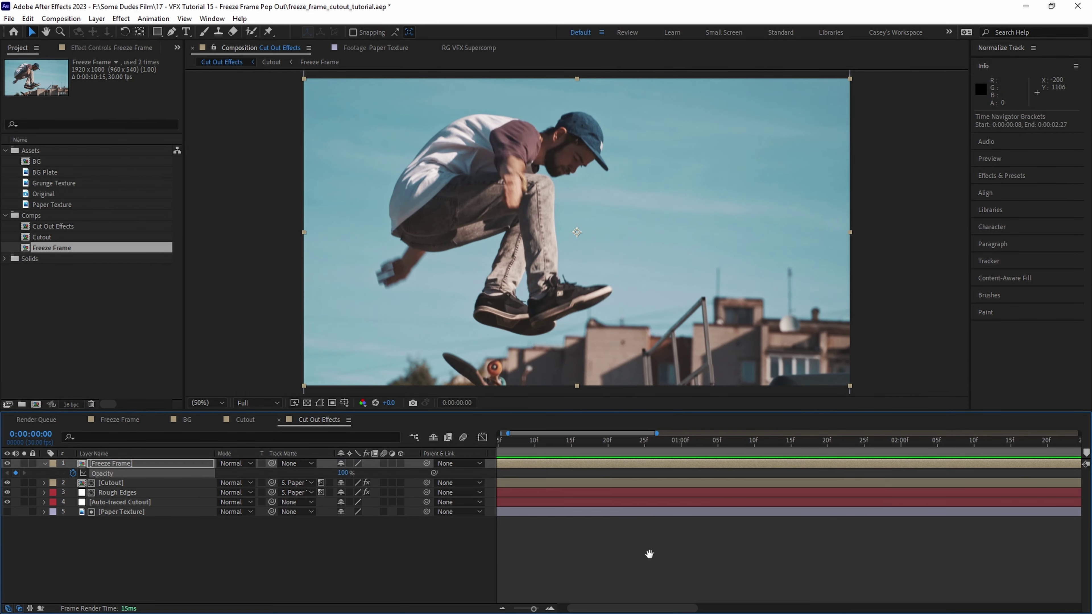
drag(649, 553, 710, 553)
click(570, 441)
key(space)
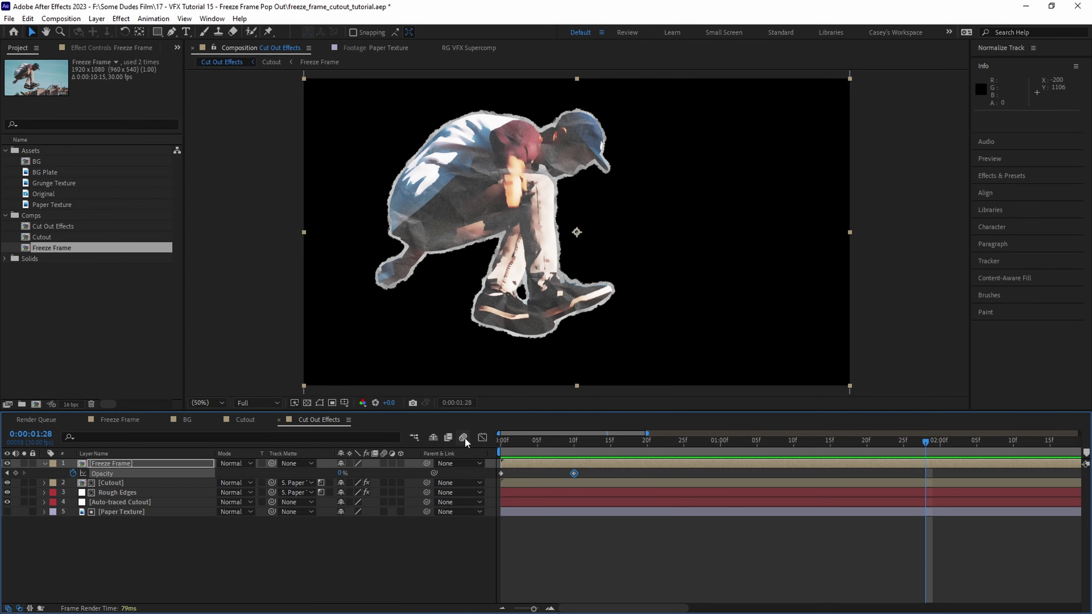
click(185, 528)
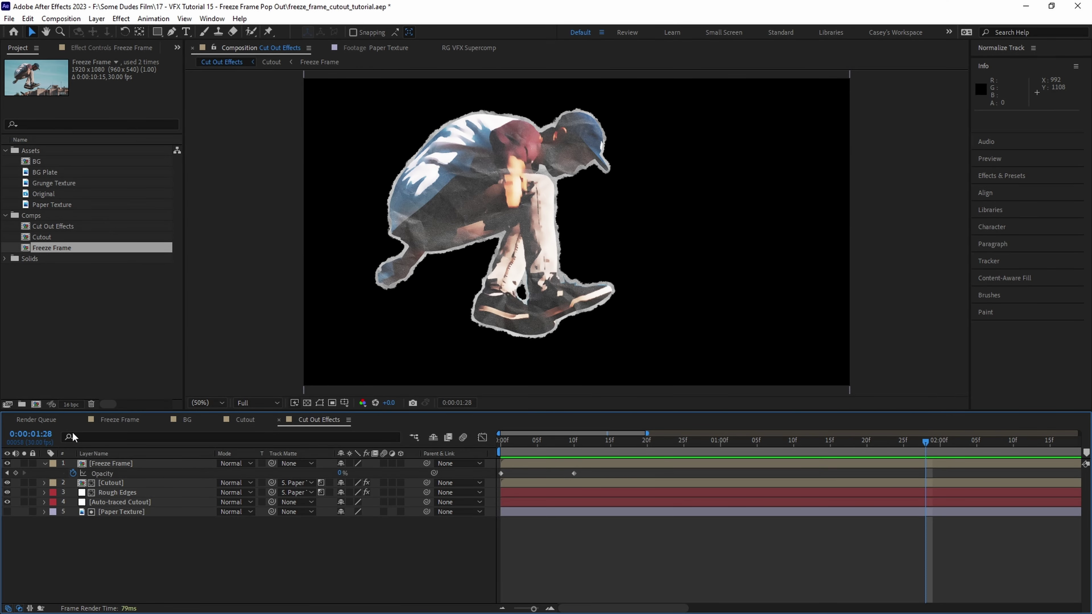
click(36, 404)
Create Full Comp with BG beneath Cut Out Effects and make both layers 3D.
key(Return)
drag(36, 216, 108, 464)
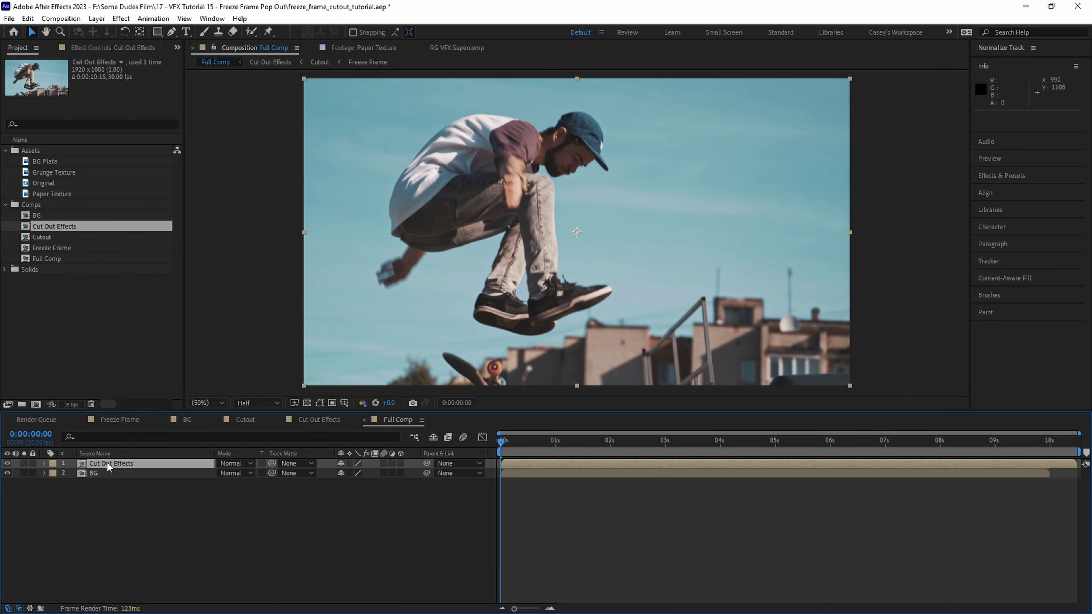
click(401, 463)
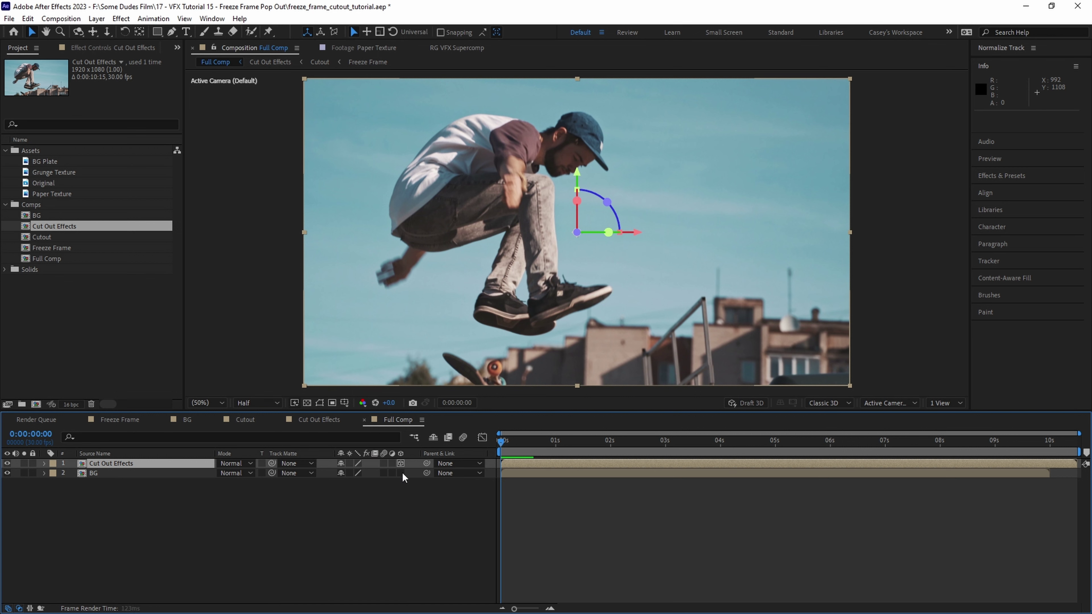
Add Camera 1 and push the BG layer back in depth to Z 617.
right_click(313, 520)
mouse_move(327, 371)
click(490, 430)
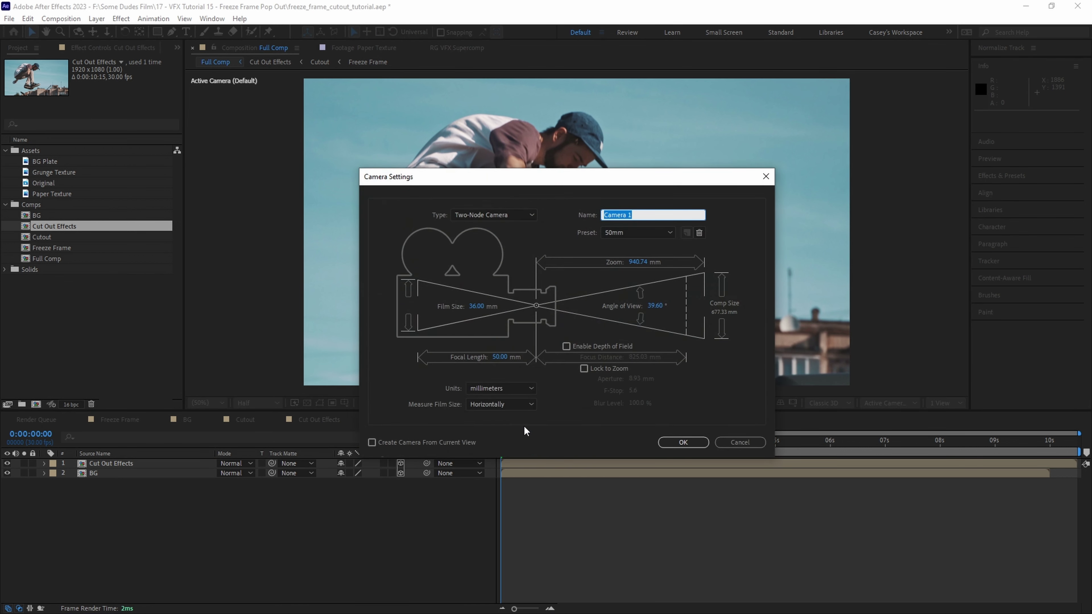
click(678, 442)
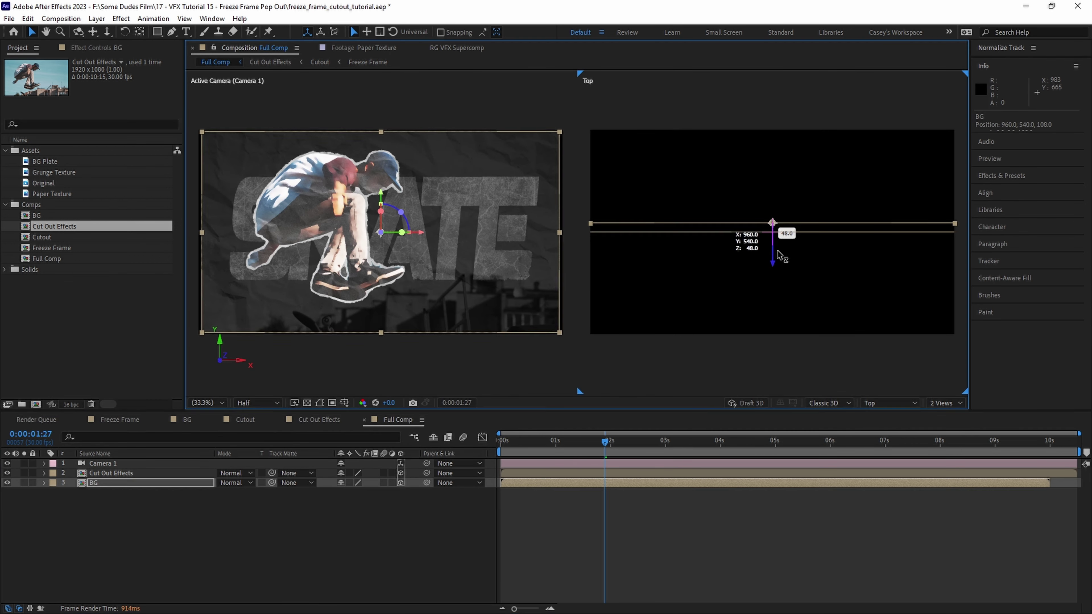
drag(775, 227, 773, 97)
click(187, 485)
Scale BG to 130% and show Camera 1's Position at the first frame.
text(130)
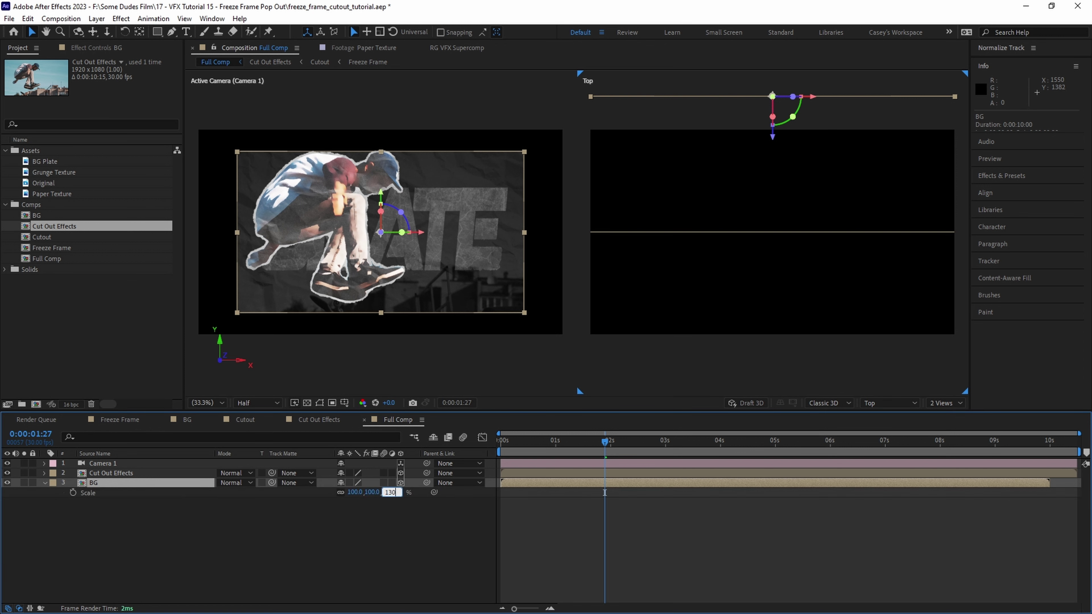
key(Return)
click(168, 463)
key(Home)
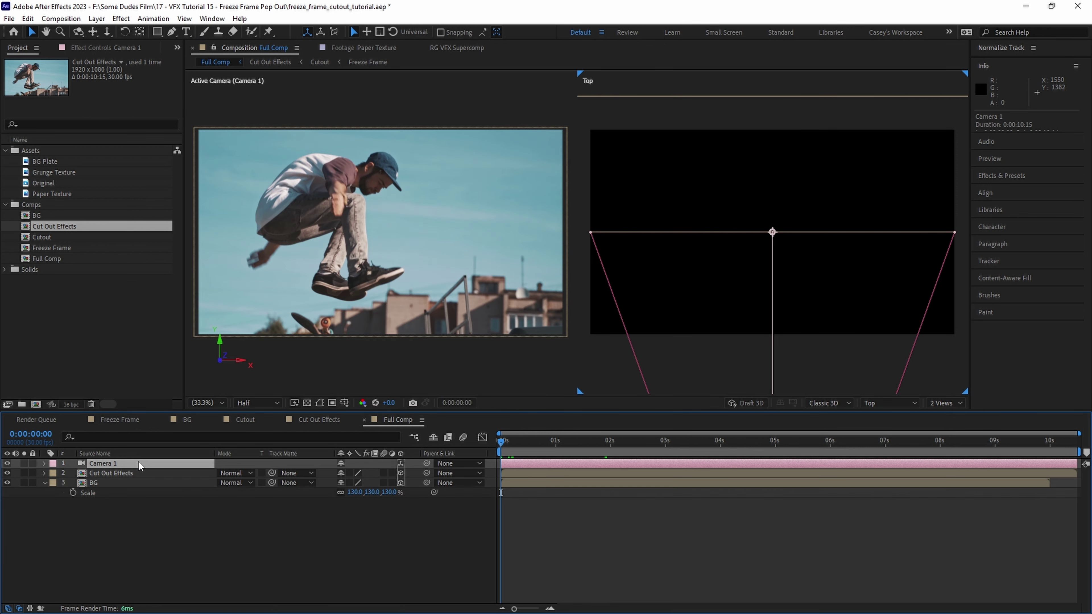
key(p)
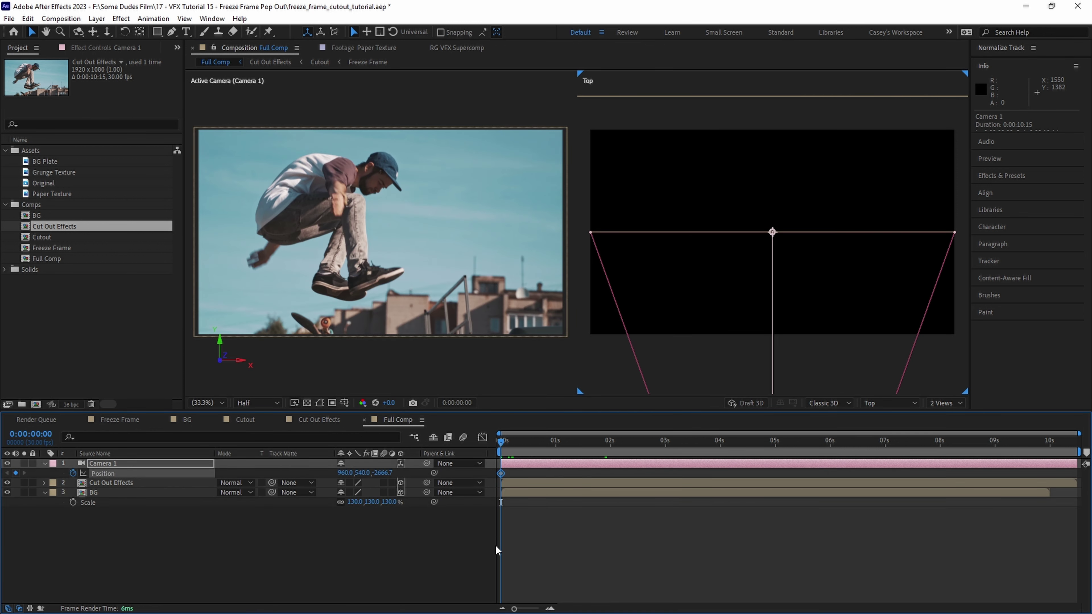
scroll(533, 555, up, 5)
Dolly Camera 1 forward on Z to -2072.7 at frame 10, then show Cut Out Effects' Position and Scale.
click(574, 442)
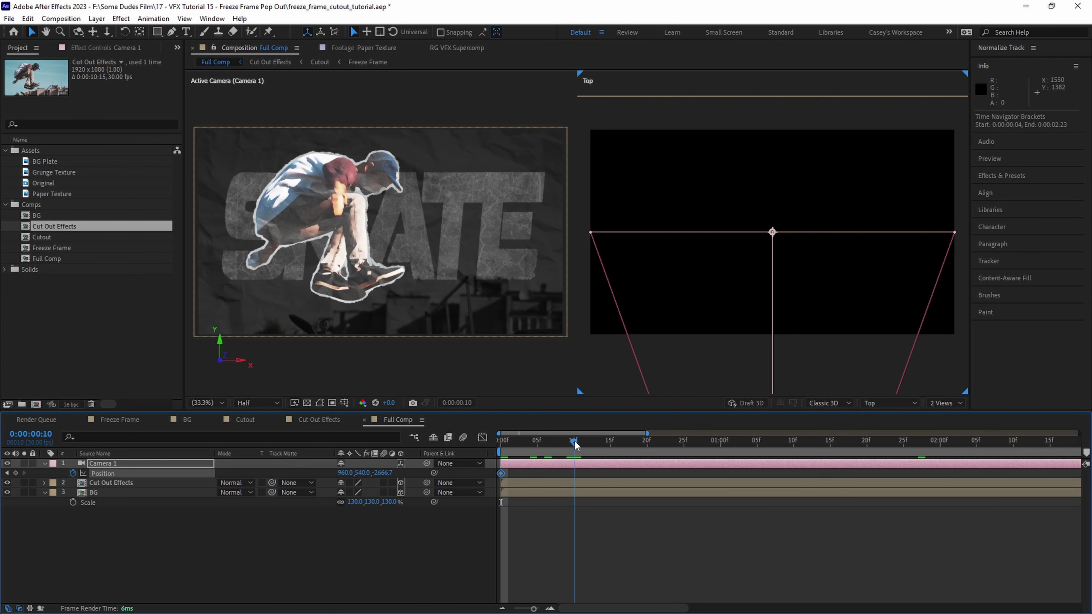
drag(766, 350, 757, 293)
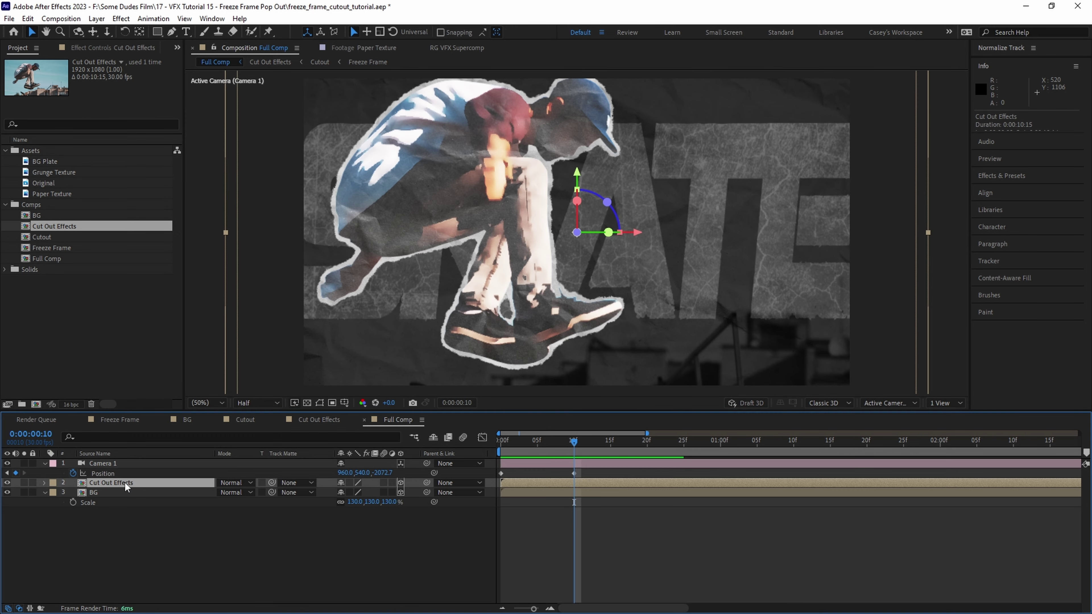
key(p)
key(shift+s)
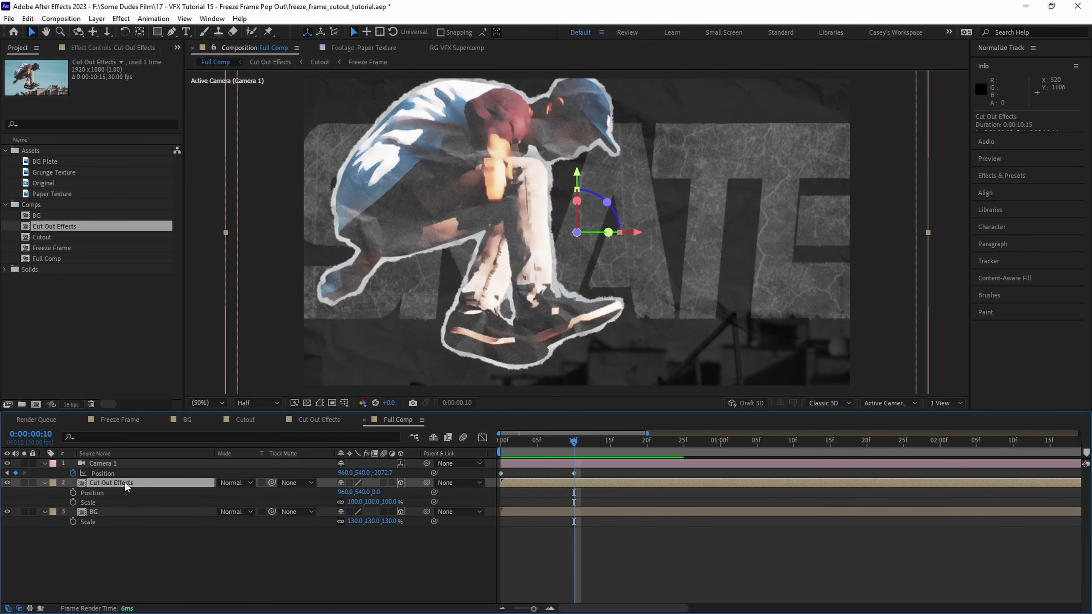
click(499, 443)
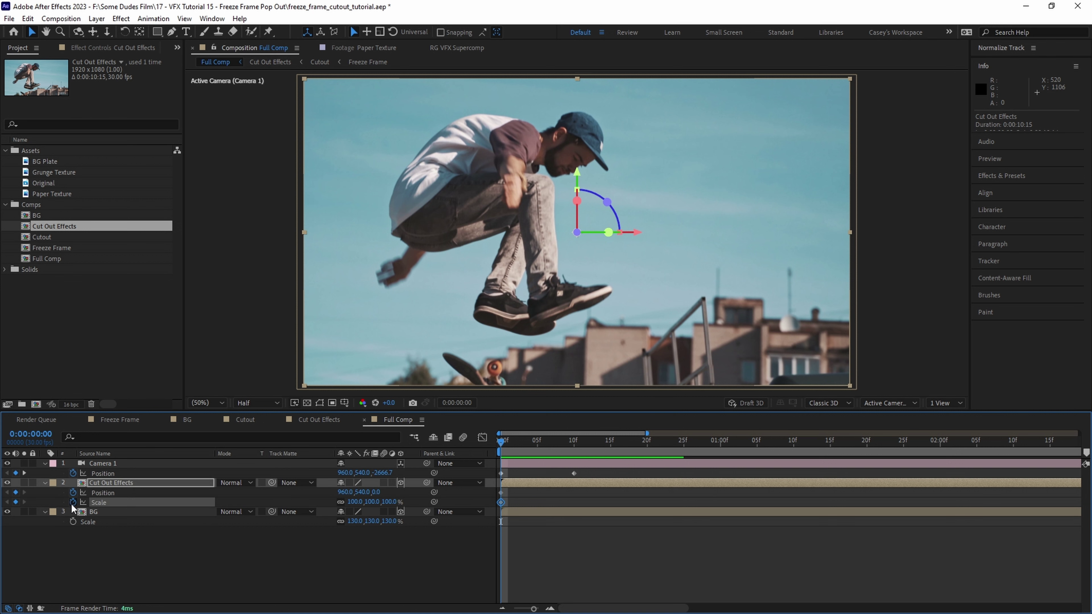
Enlarge Cut Out Effects to 110%, shift it slightly down, and preview.
drag(391, 502, 401, 502)
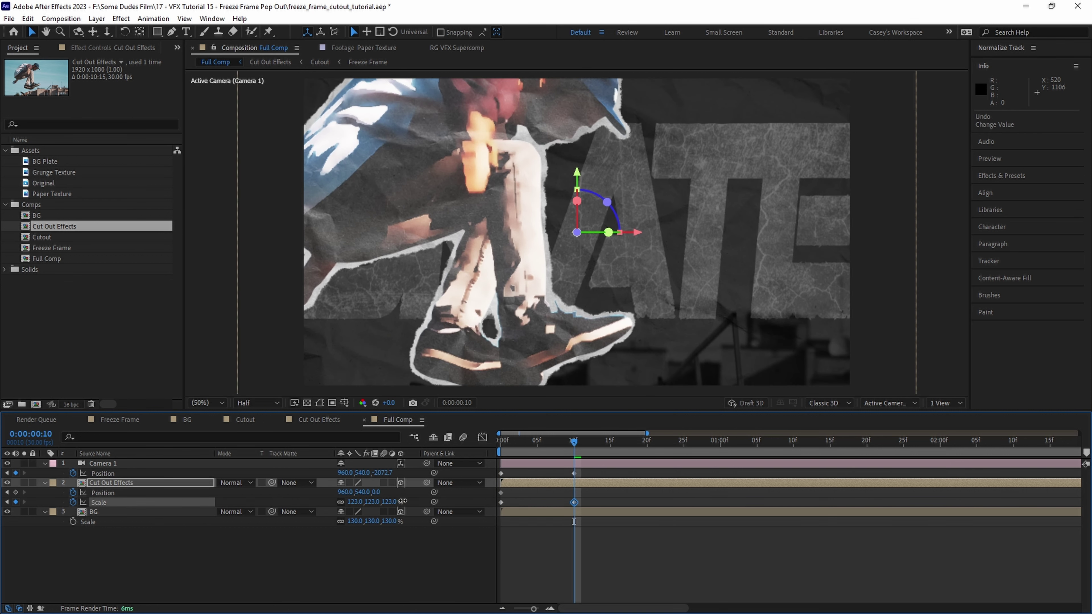
drag(506, 304, 534, 333)
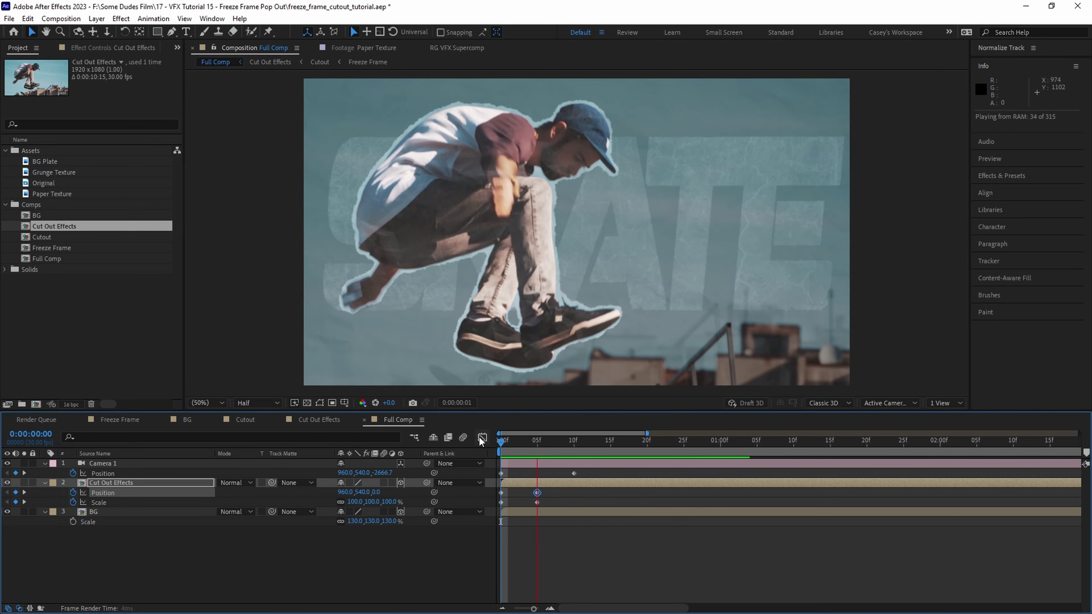
key(space)
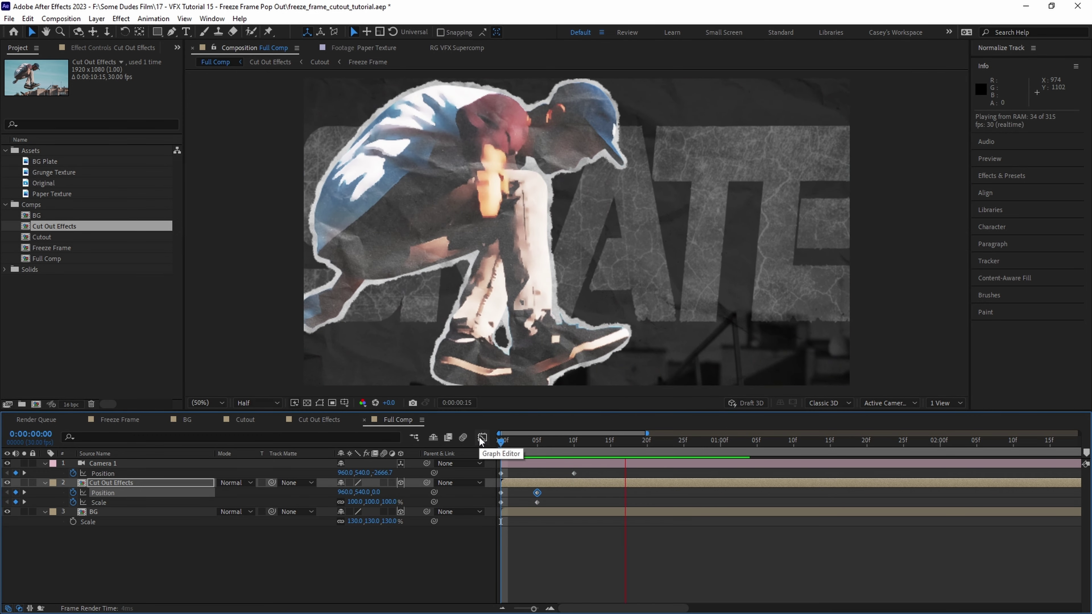
key(space)
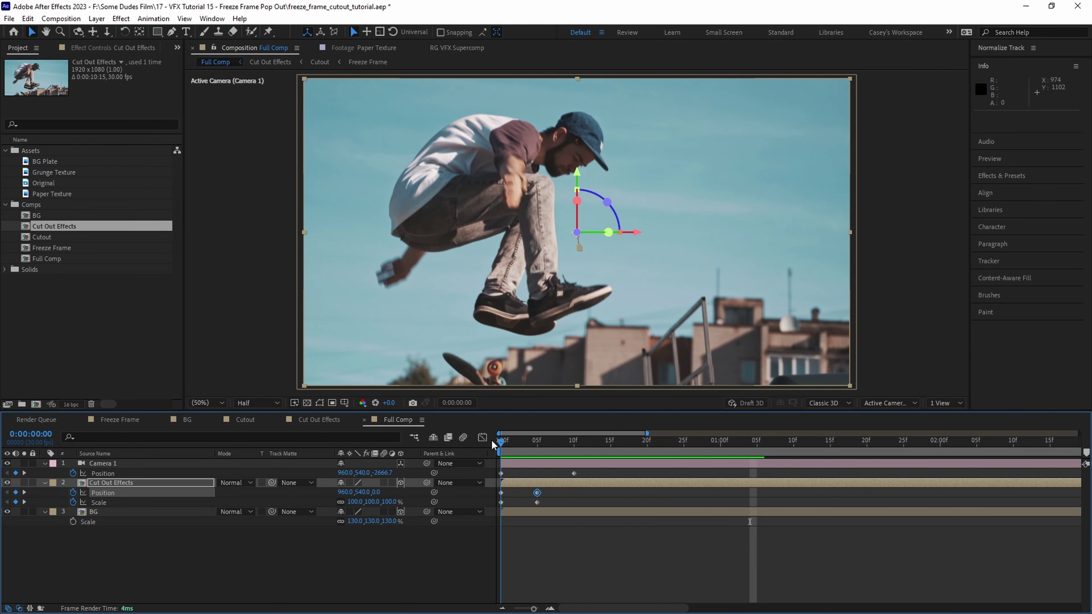
key(space)
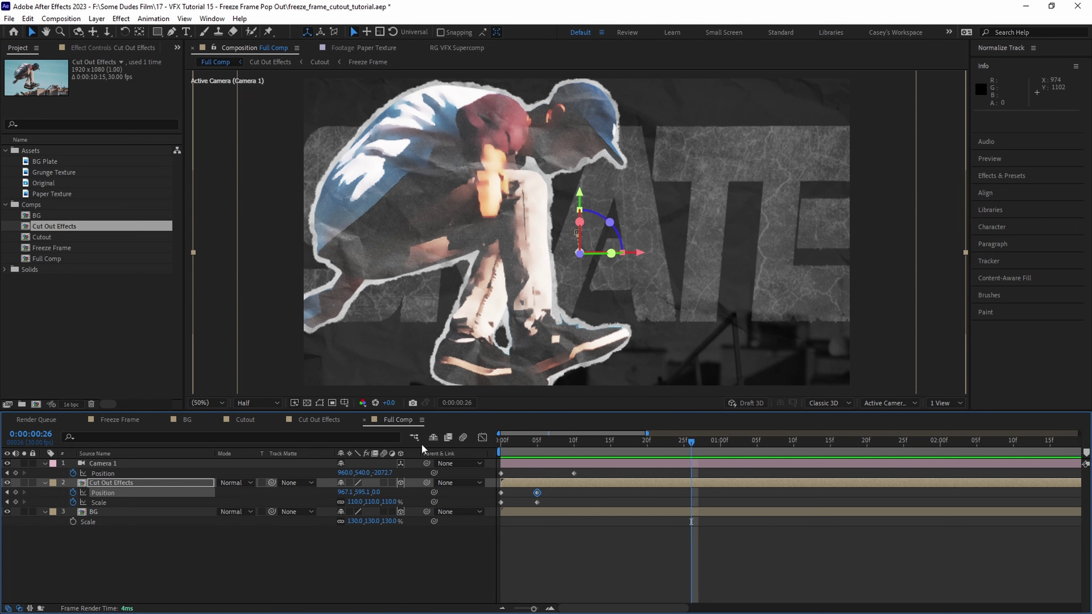
Move the Freeze Frame opacity key earlier and slide the cut-out keyframes to frames 3–10.
click(321, 421)
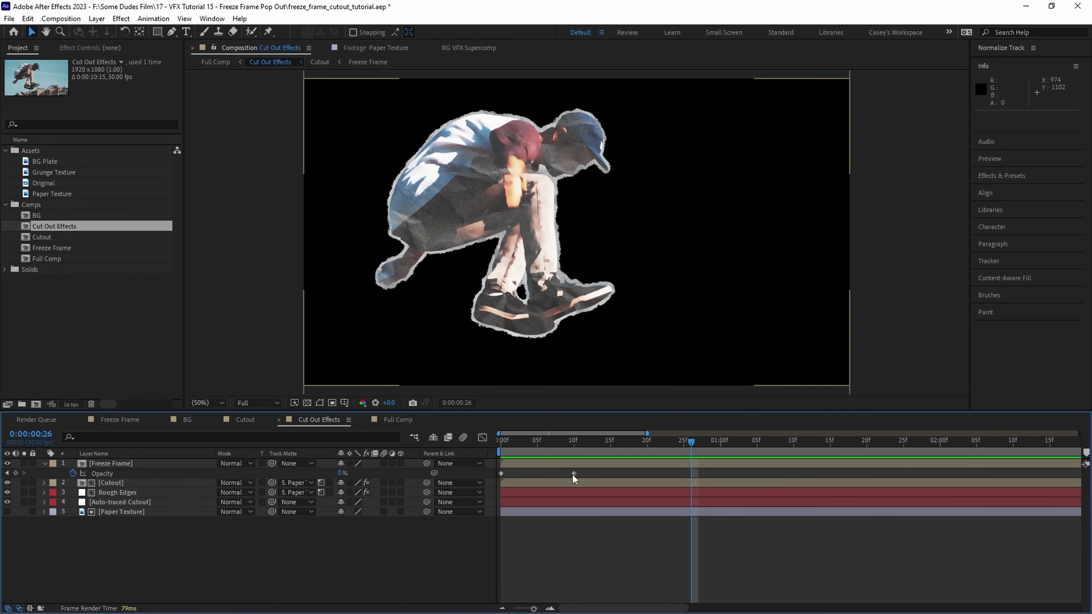
drag(574, 474, 551, 474)
drag(530, 488, 540, 505)
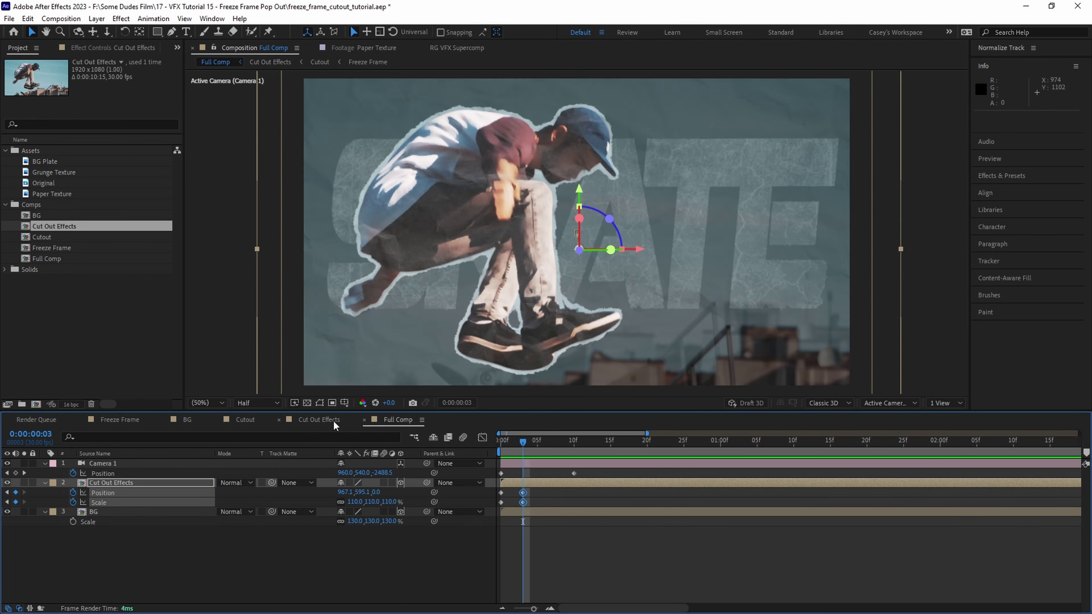
drag(531, 488, 500, 506)
drag(501, 503, 523, 502)
drag(536, 488, 546, 504)
key(space)
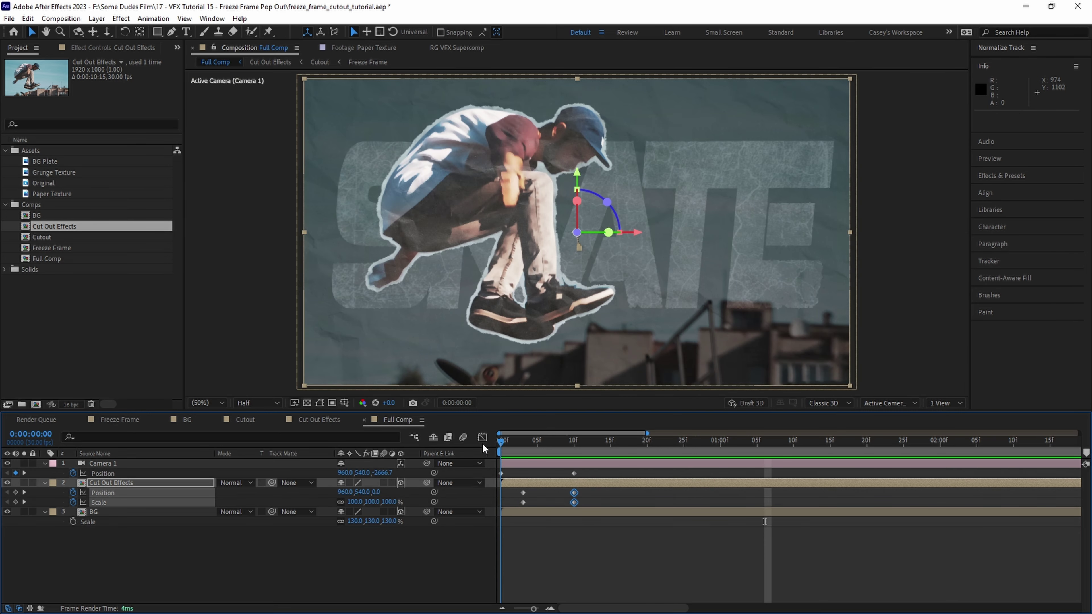
key(space)
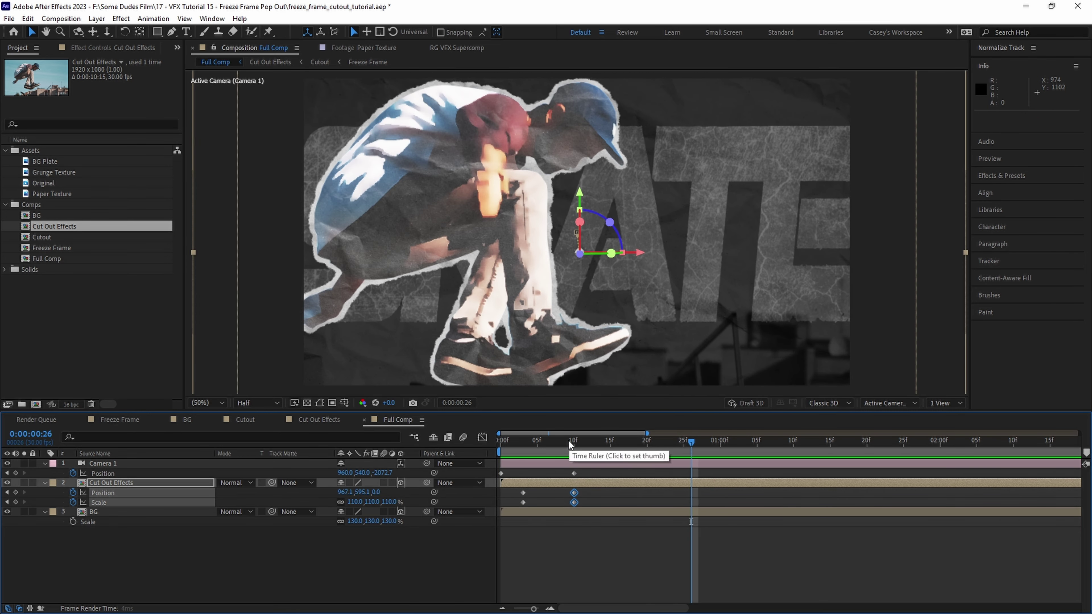
click(573, 441)
key(ctrl+grave)
right_click(199, 534)
Add a Camera Controller null, parent Camera 1 to it, and apply Slider Control.
mouse_move(258, 397)
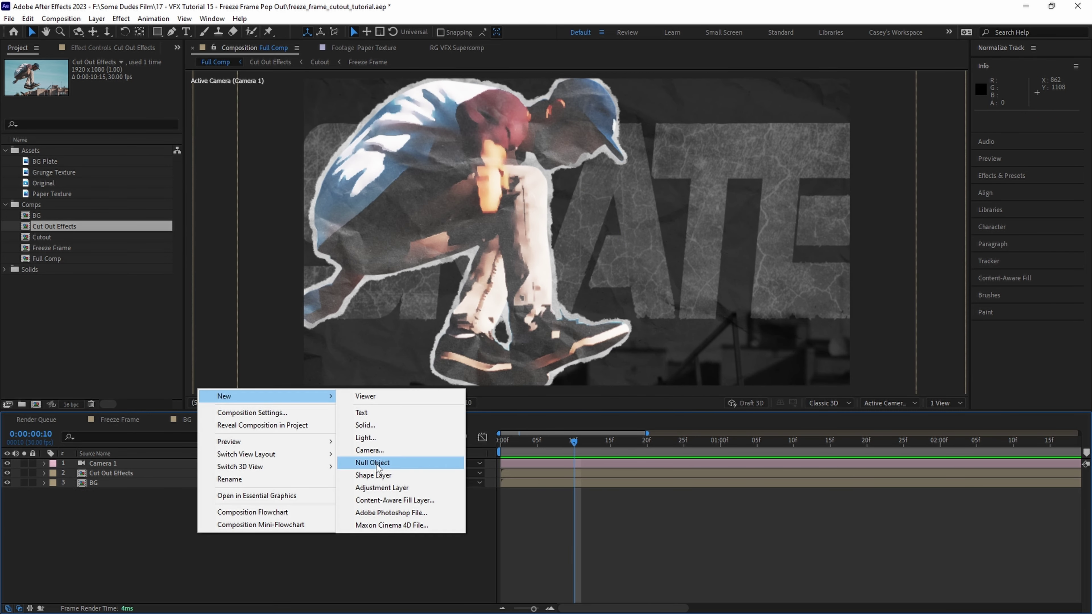
click(372, 463)
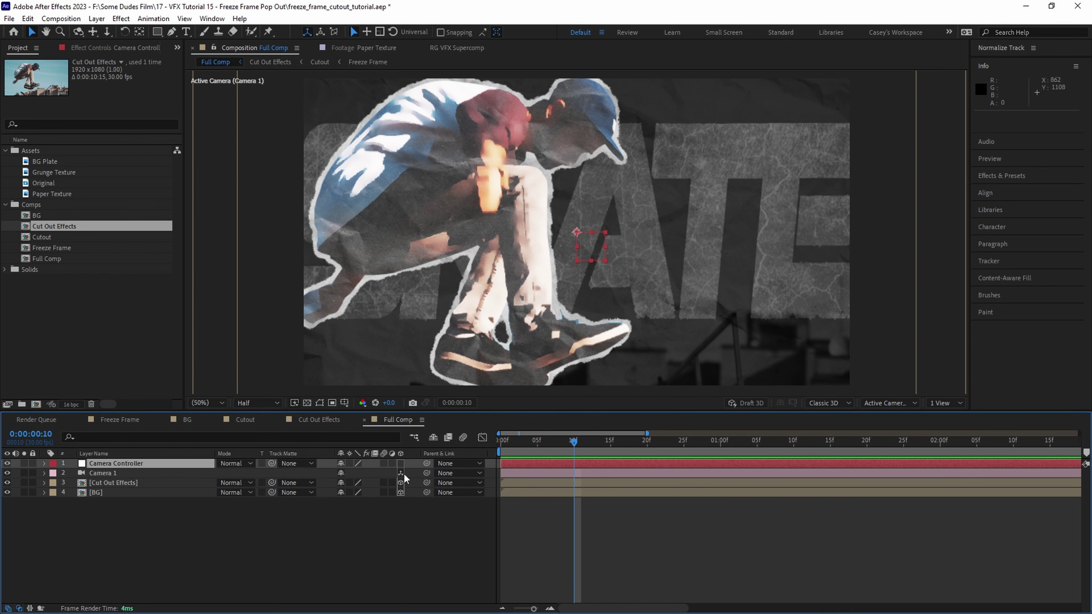
click(454, 473)
click(465, 502)
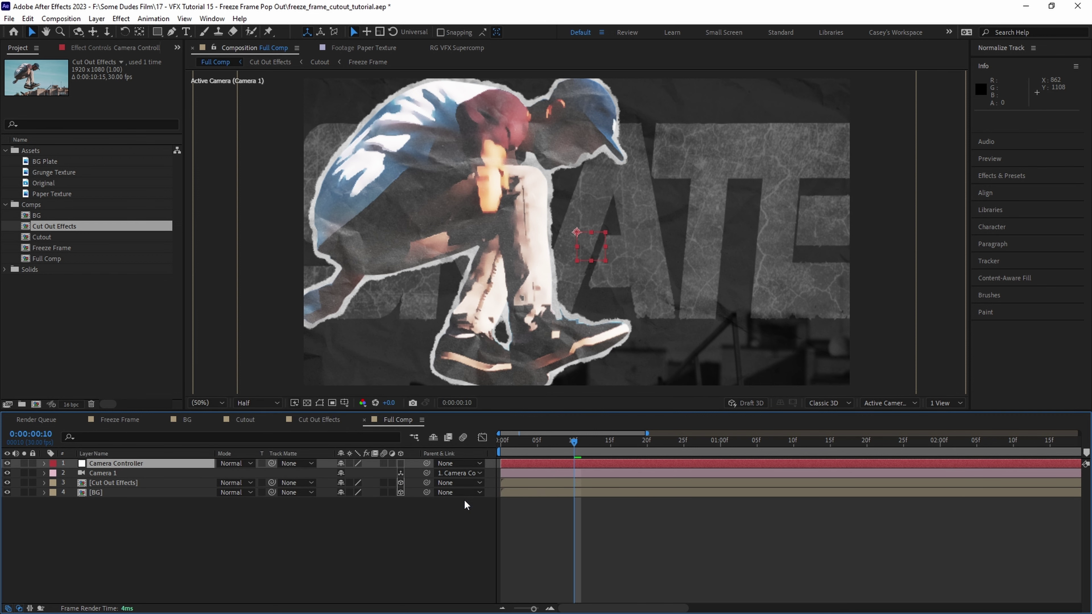
key(ctrl+space)
text(slider)
key(Return)
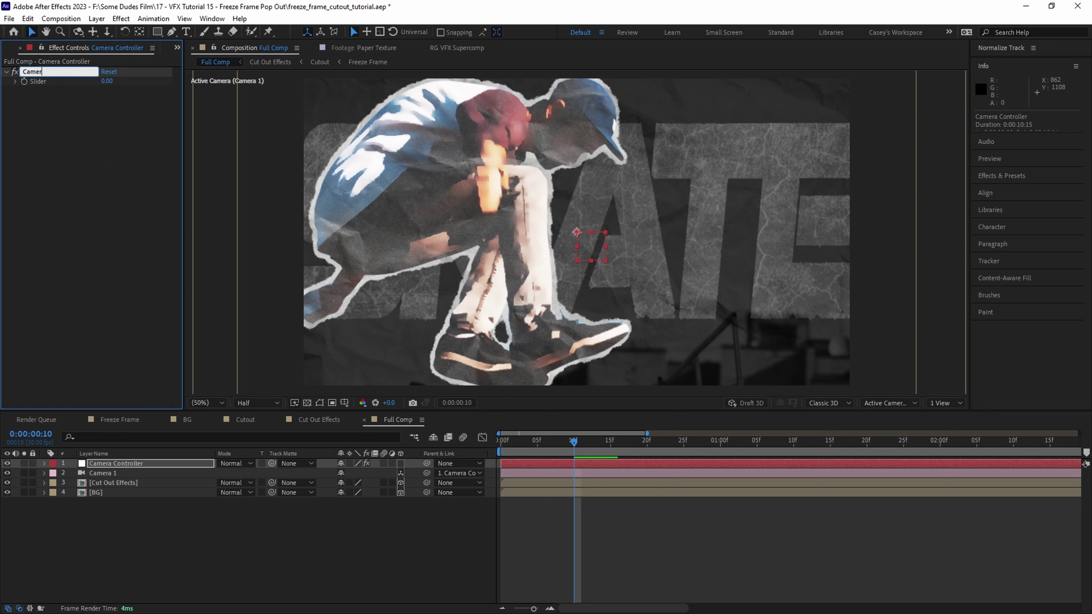
Give the null's Position the expression wiggle(10,effect("Camera Controller")("Slider")).
click(112, 463)
key(p)
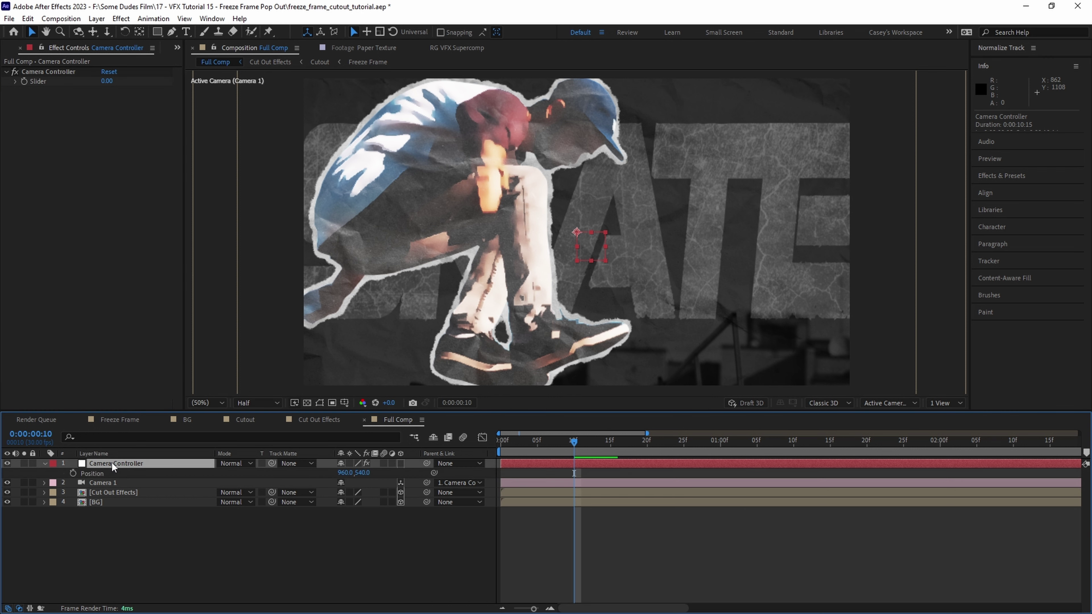
alt+click(74, 473)
text(wiggle(10,effect(")
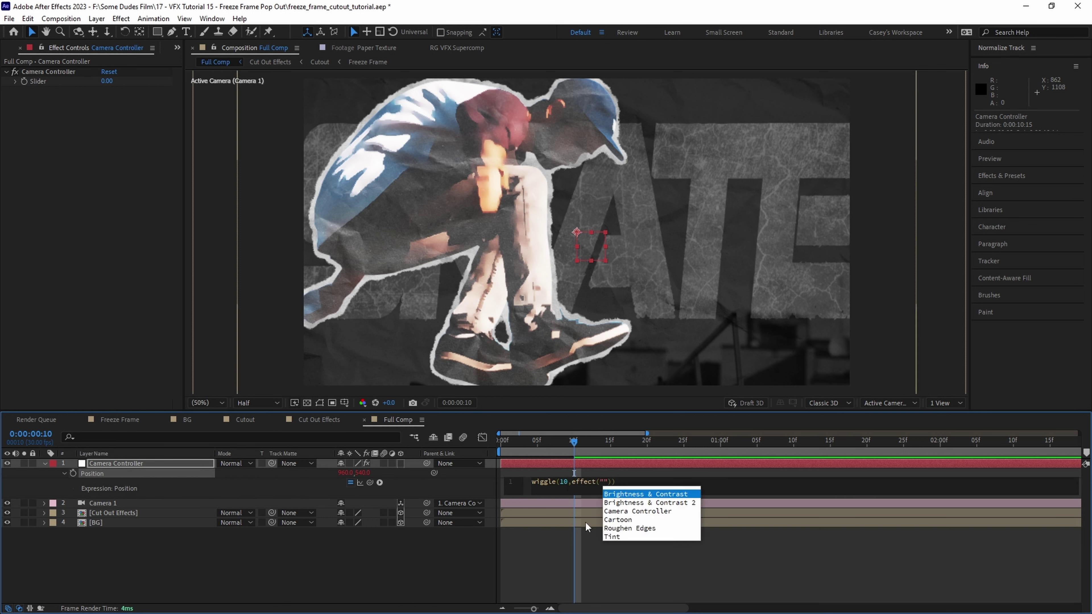
double_click(624, 512)
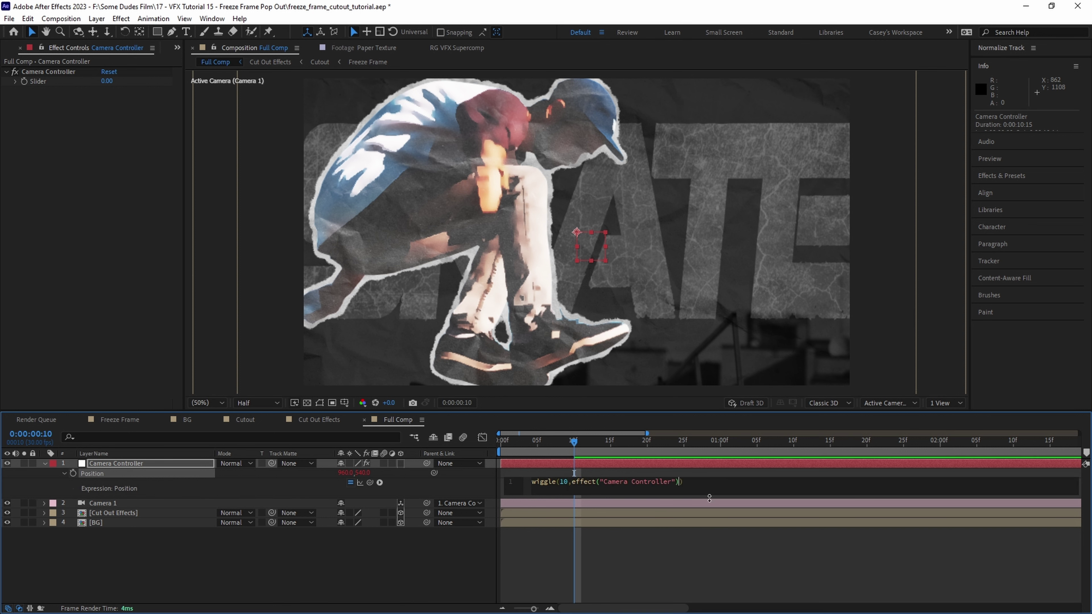
text(Sli)
click(705, 553)
drag(575, 443, 492, 444)
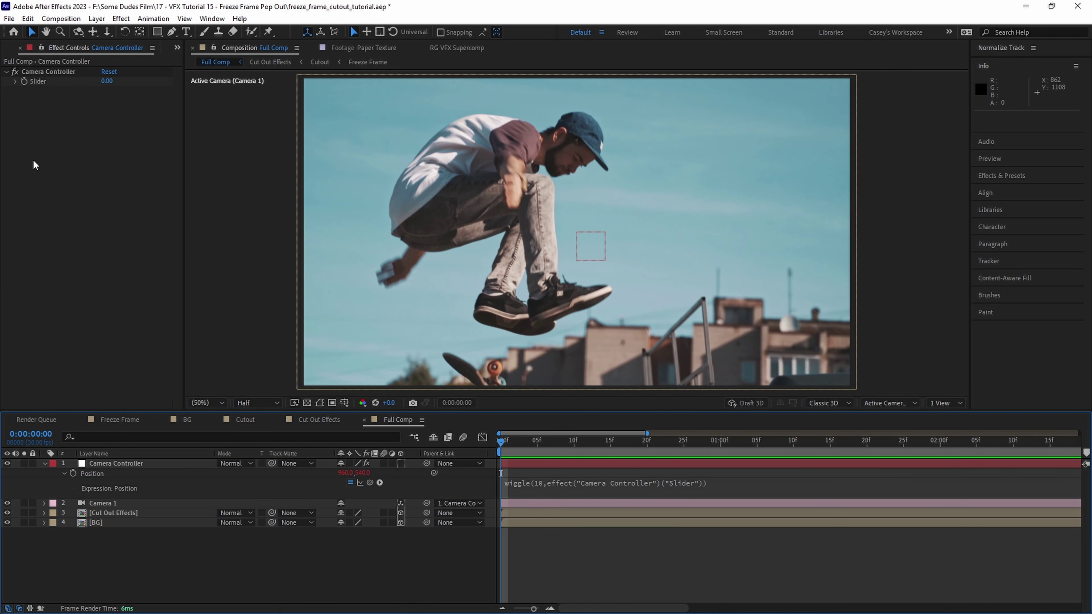
click(25, 85)
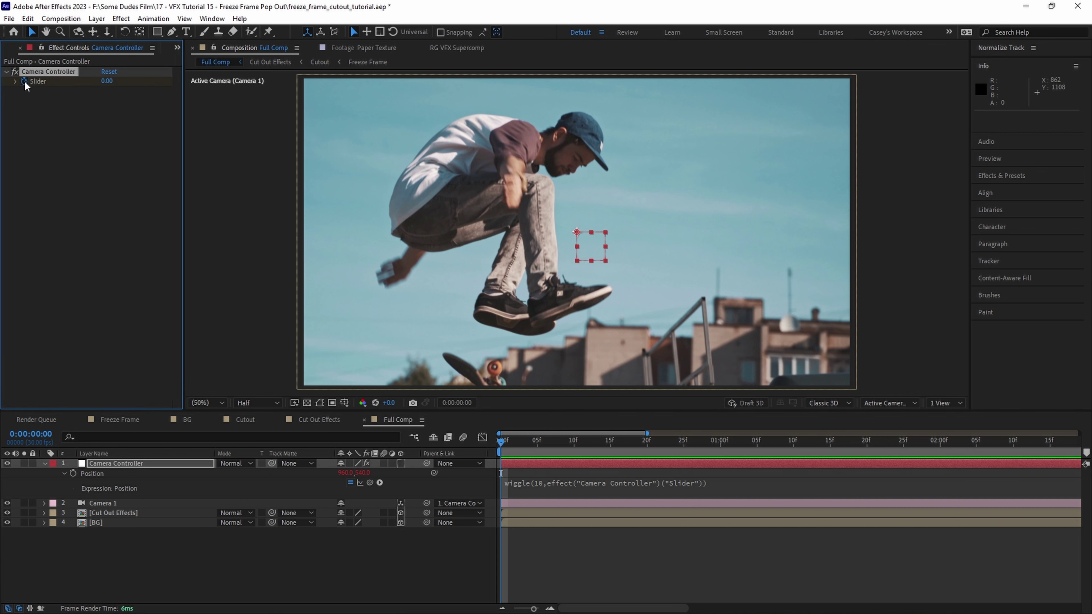
Keyframe the Slider to 35 at frame 10 and 4 at 1 second, then preview the shake.
click(574, 446)
click(107, 82)
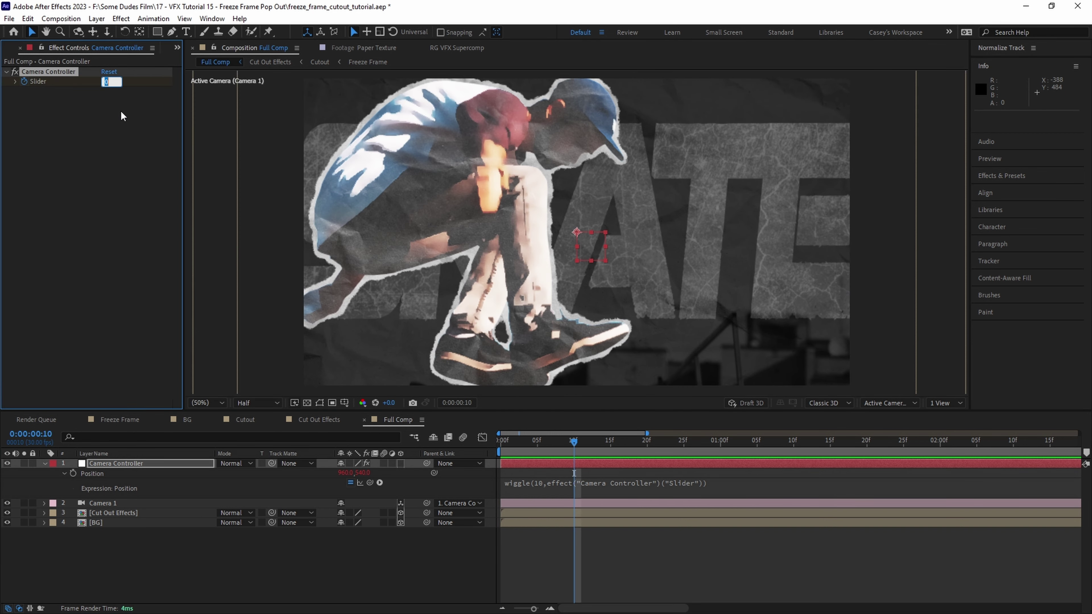
key(Return)
click(721, 452)
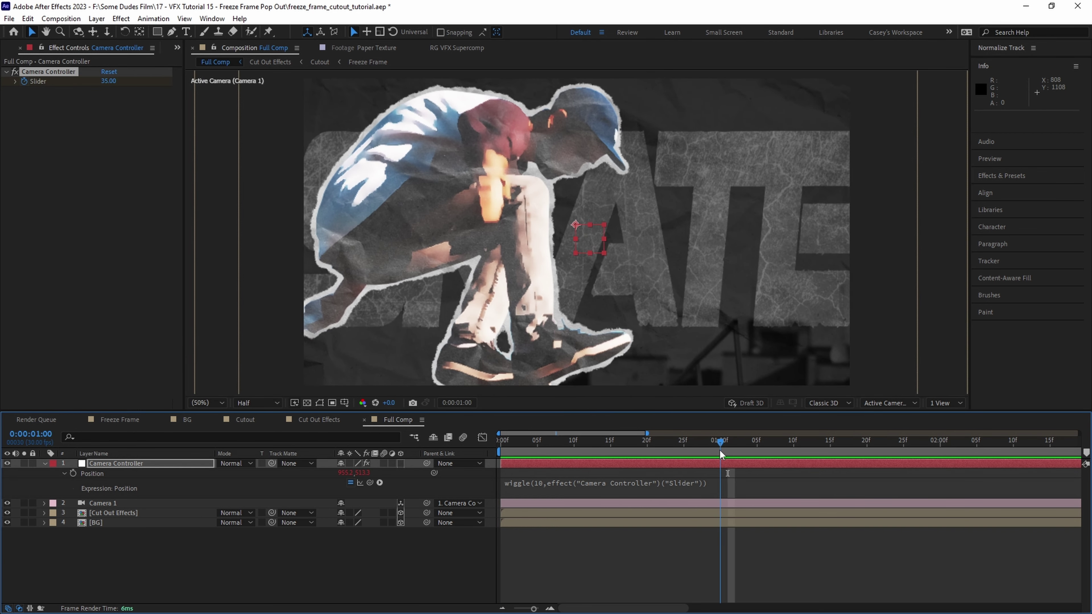
click(111, 82)
key(Return)
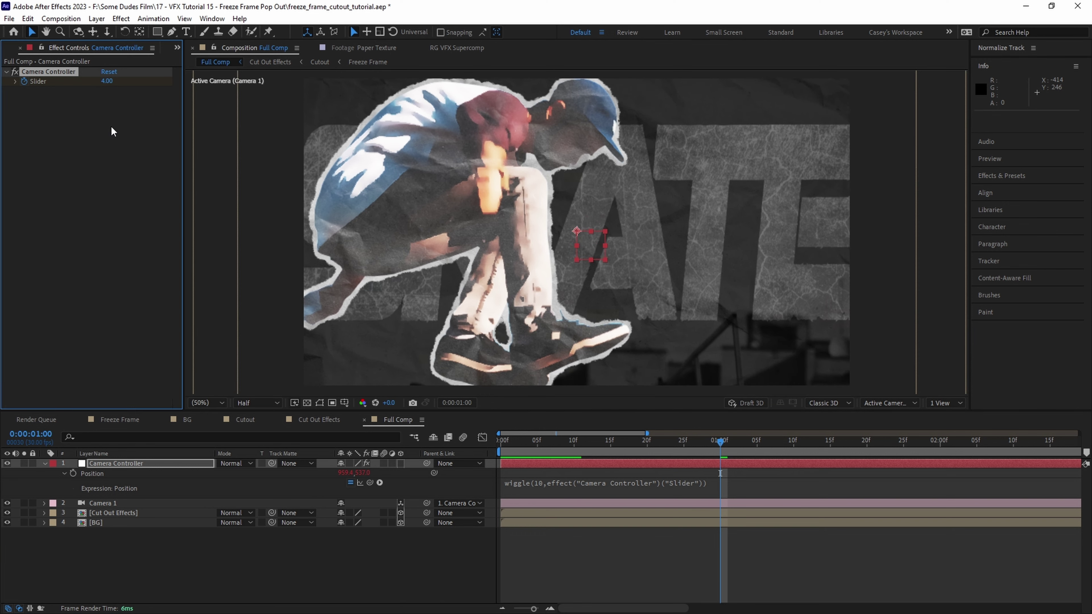
key(space)
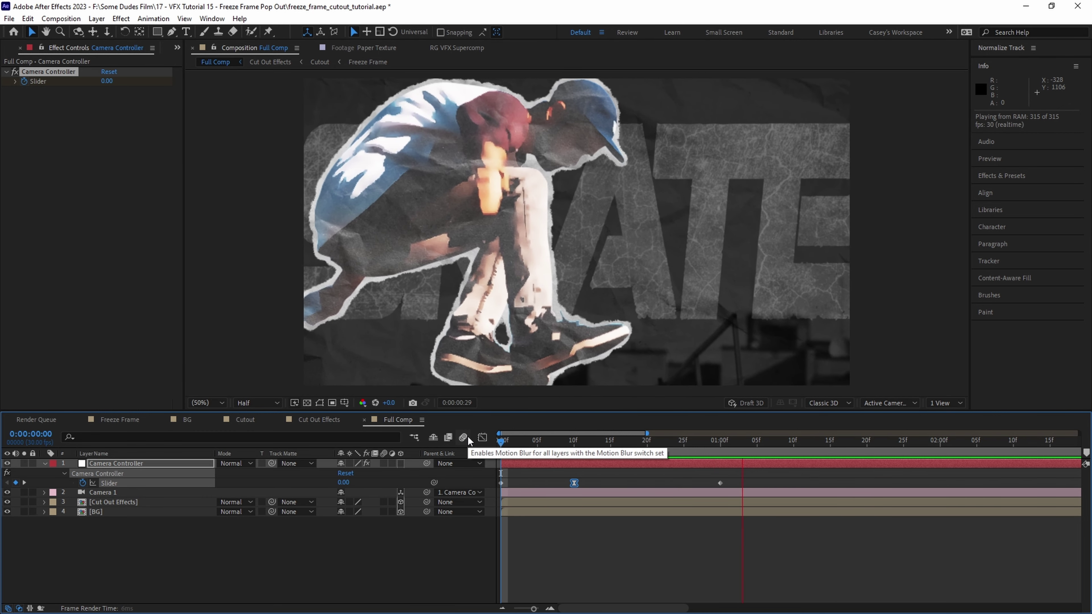
key(space)
Make Camera Controller 3D and raise its X/Y Rotation at 1:14 from start keys at 0:00.
key(r)
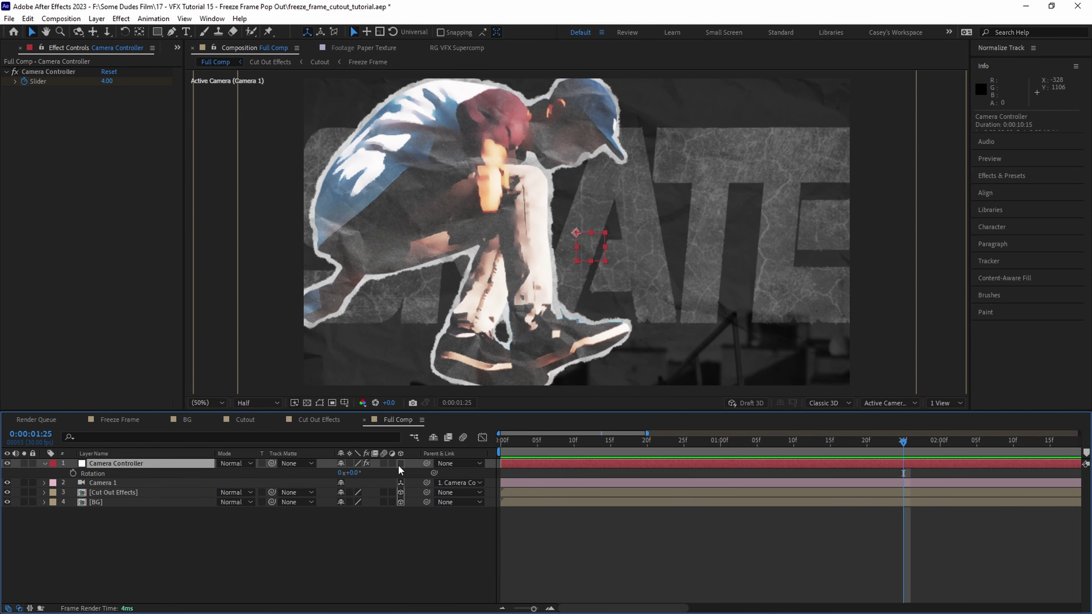
click(400, 464)
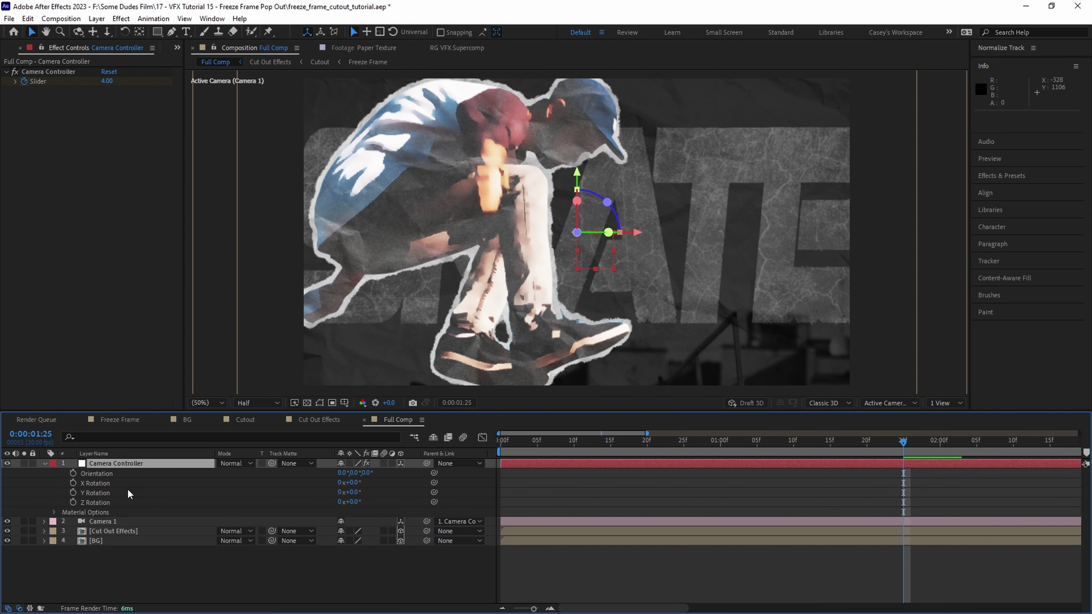
key(Home)
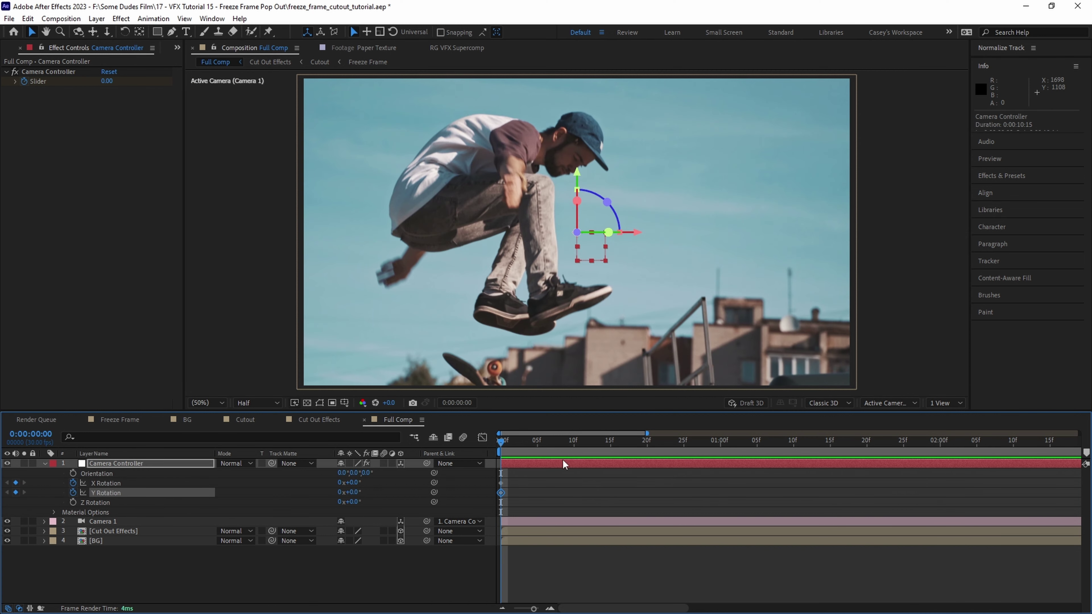
click(824, 444)
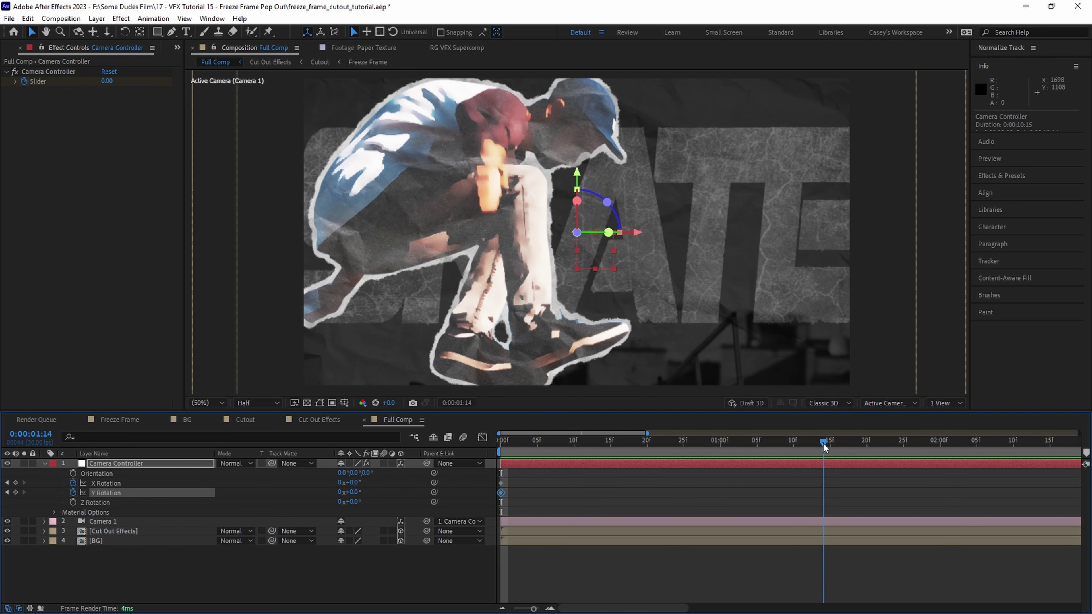
drag(350, 482, 361, 493)
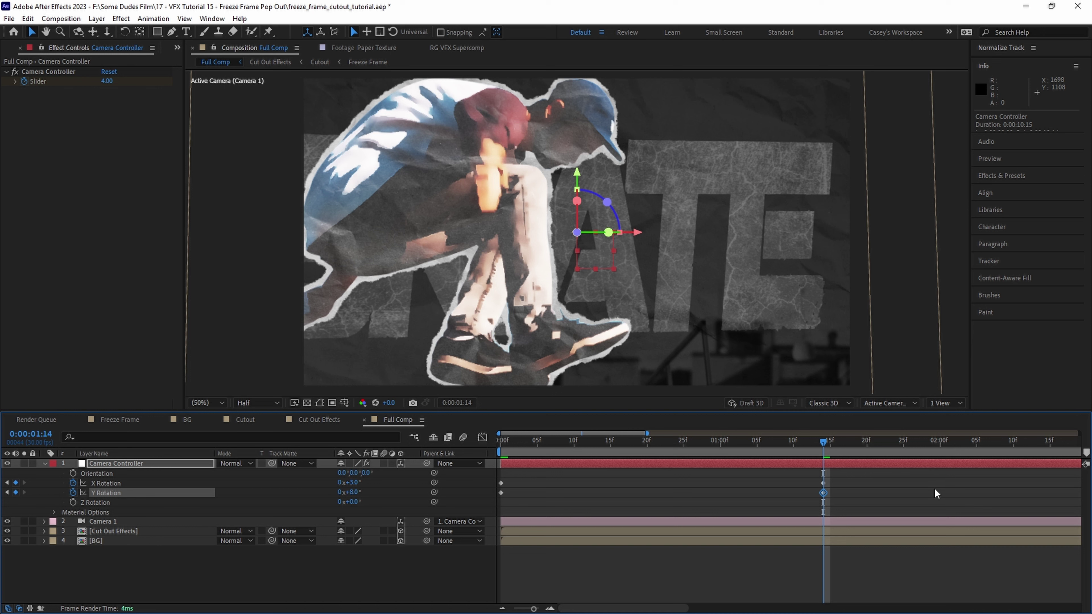
Set X and Y Rotation back to 0 at 3:00.
key(minus)
click(926, 443)
click(353, 484)
text(0)
click(353, 493)
text(0)
key(Return)
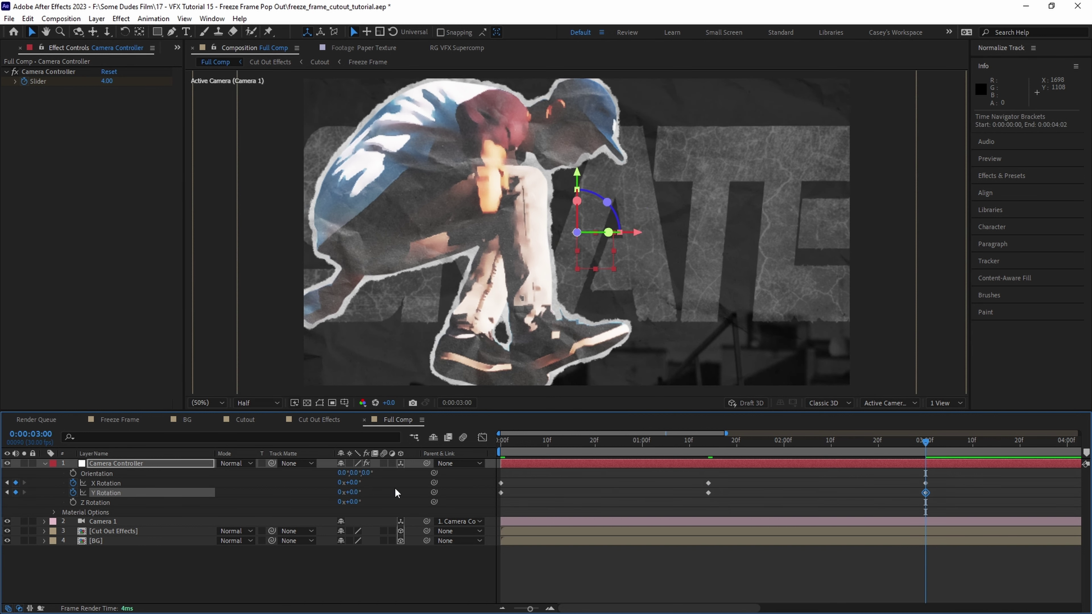
Select all the rotation keyframes and preview the camera drift.
drag(610, 444, 499, 444)
drag(956, 473, 489, 511)
key(space)
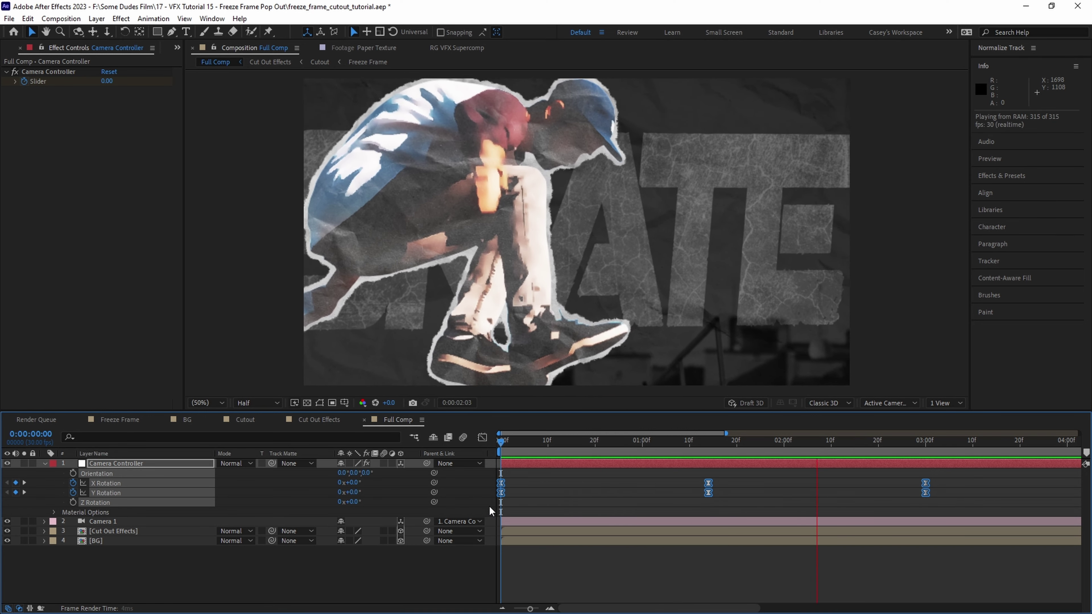
key(space)
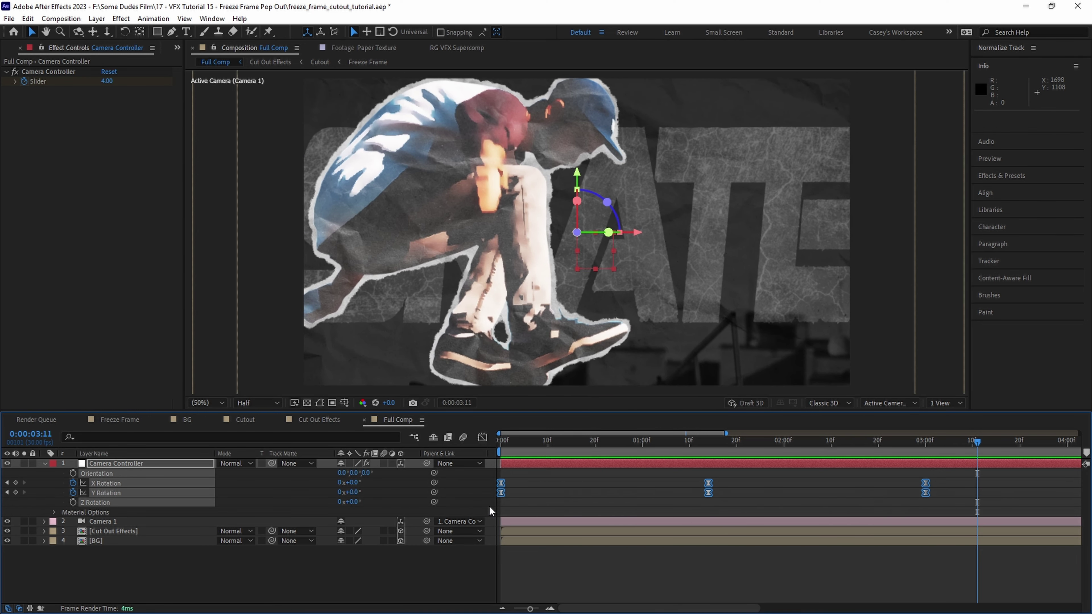
key(Home)
key(space)
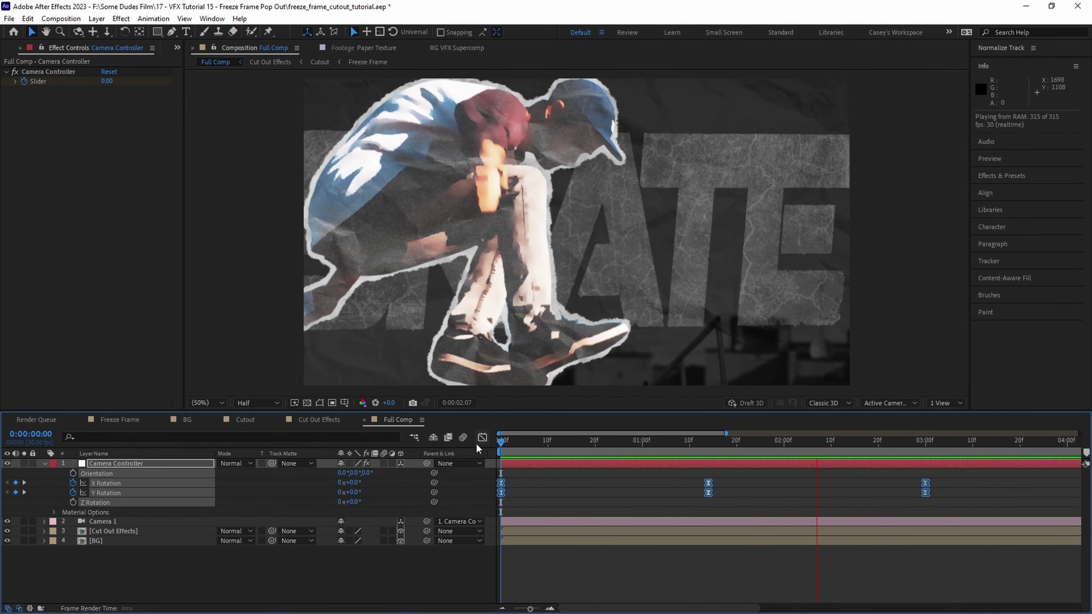
key(space)
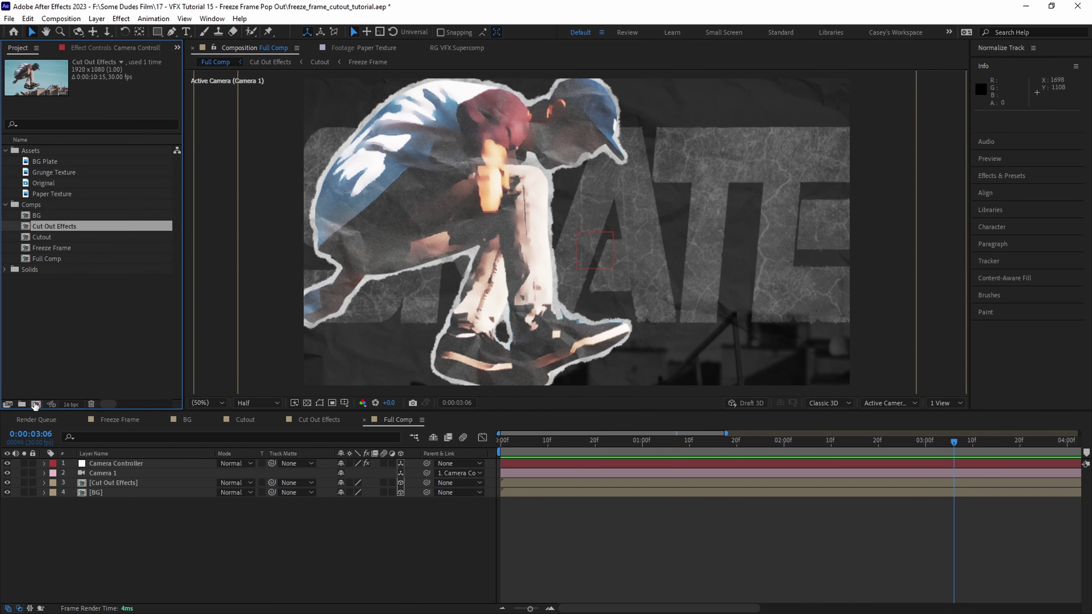
Create the Text comp with FREEZE and FRAME, drawing a red rectangle over each word.
click(36, 406)
text(Text)
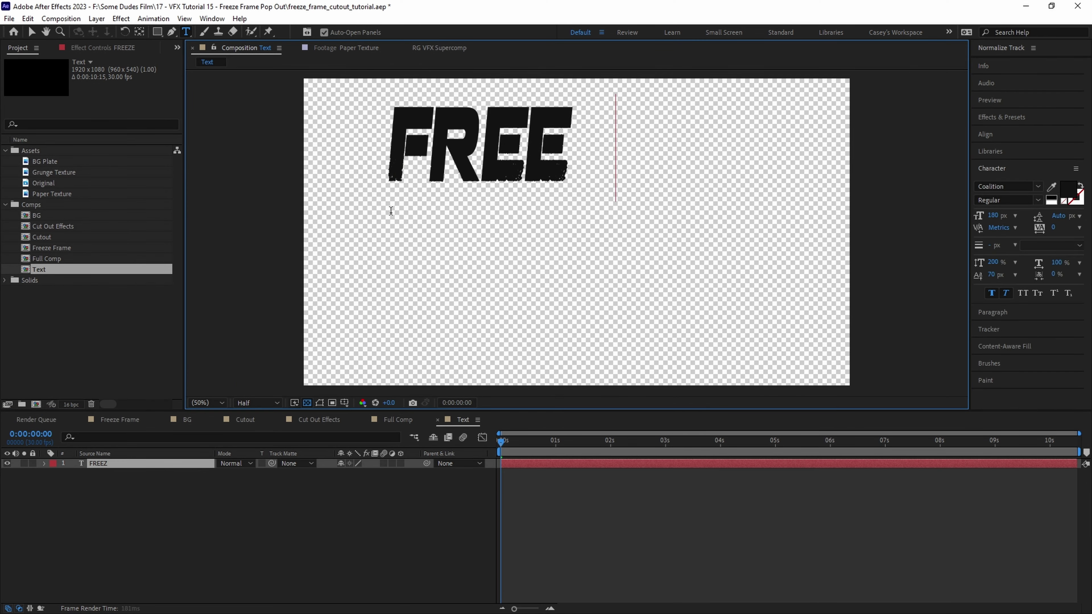
text(ZE)
mouse_move(409, 141)
mouse_down()
mouse_move(476, 221)
mouse_move(708, 228)
mouse_up()
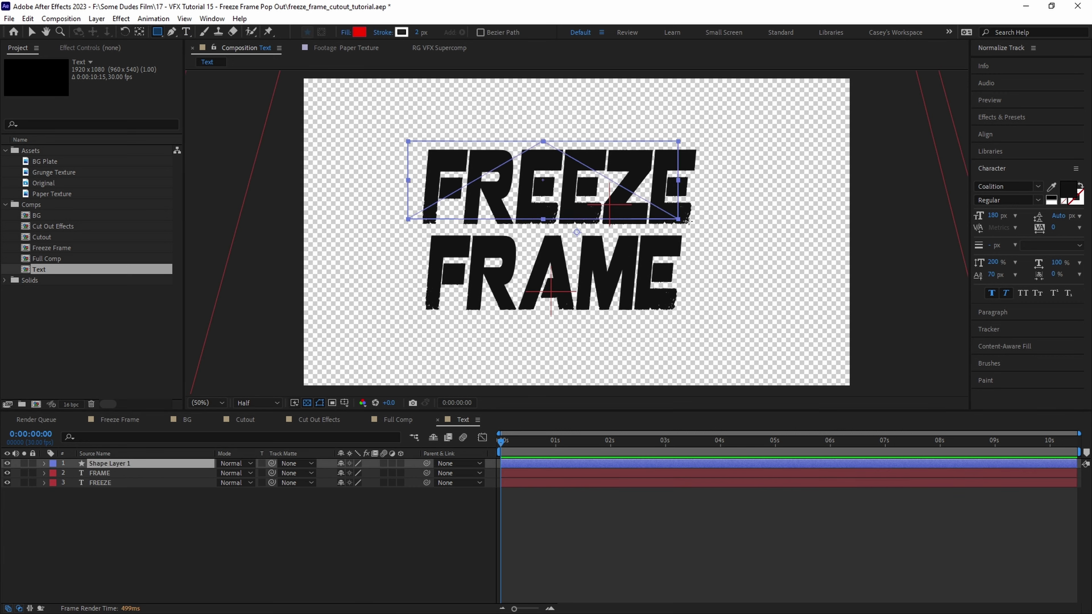
click(244, 557)
mouse_move(408, 233)
mouse_down()
mouse_move(651, 327)
mouse_move(691, 323)
mouse_up()
click(134, 584)
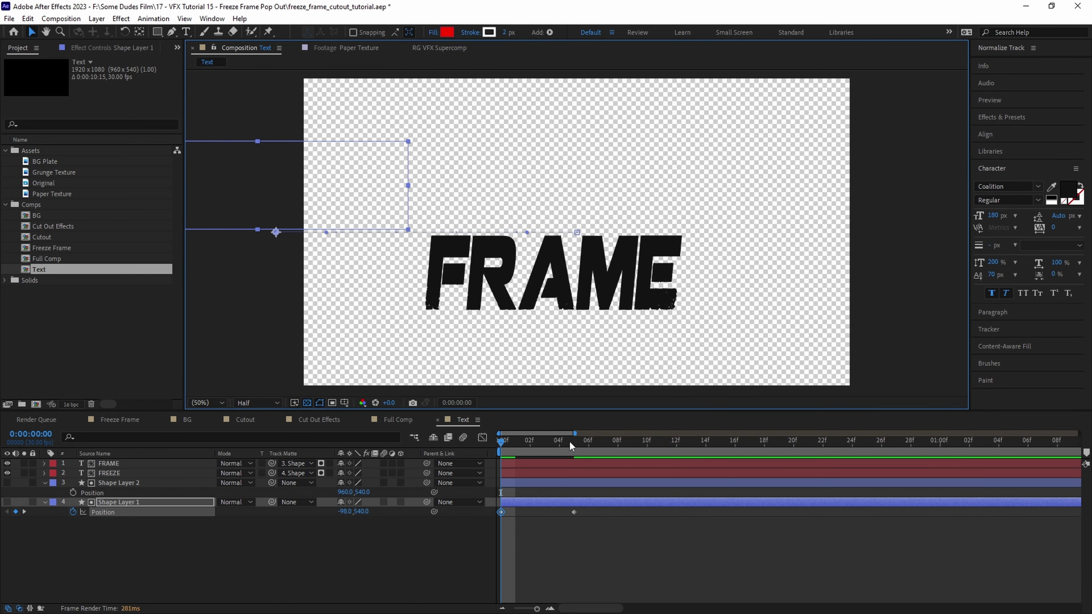
Animate Shape Layer 2 sliding off to the left between frames 6 and 10.
drag(570, 440, 589, 442)
click(116, 483)
click(648, 441)
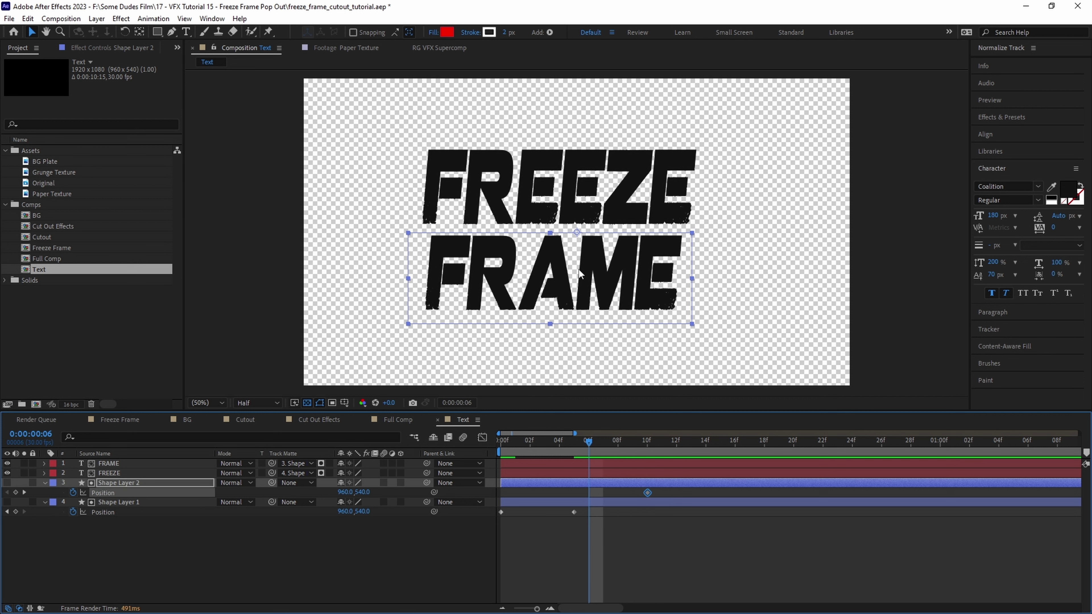
drag(575, 269, 291, 267)
drag(588, 441, 424, 481)
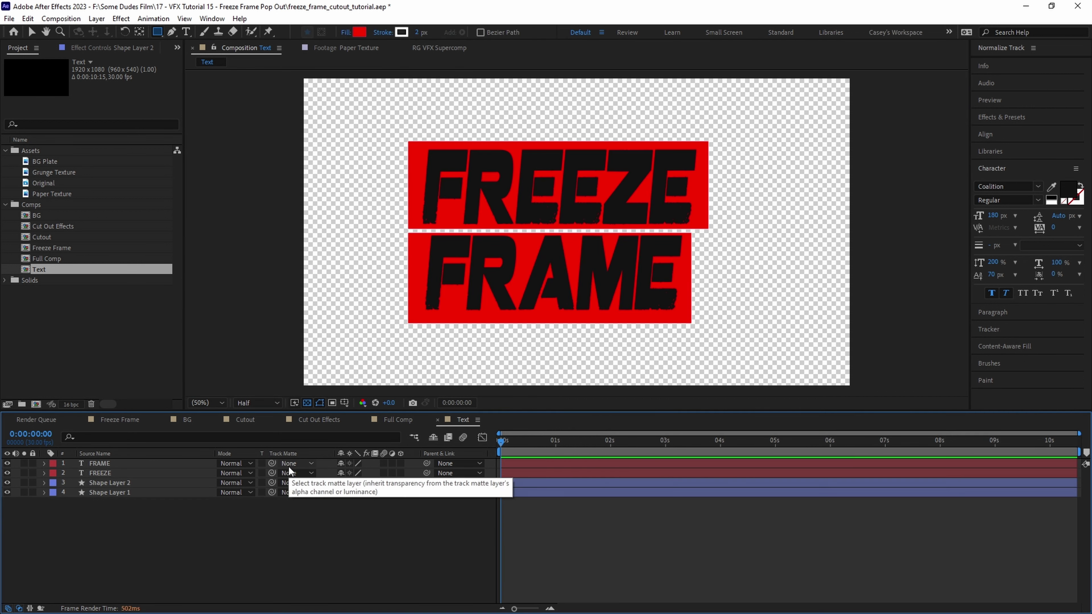
Set FRAME's track matte to Shape Layer 2 and FREEZE's to Shape Layer 1.
click(288, 467)
click(301, 517)
click(298, 473)
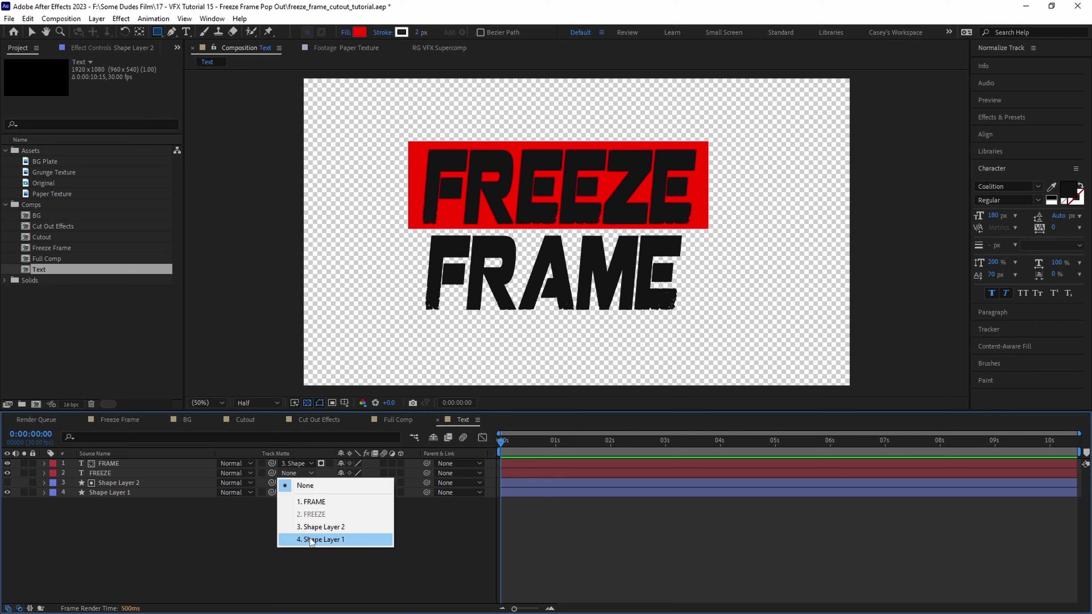
click(318, 540)
click(134, 483)
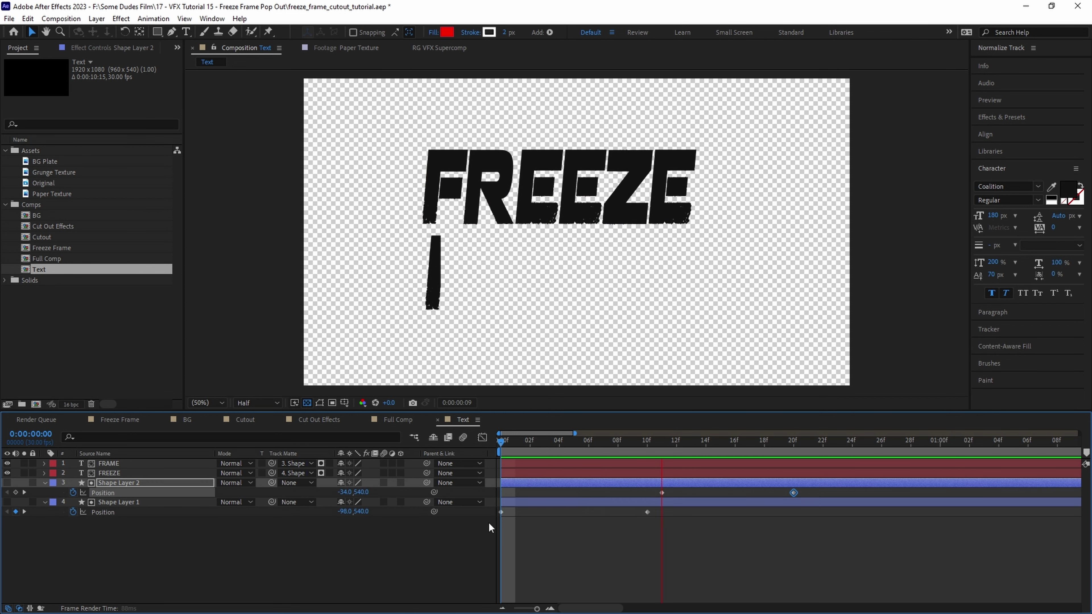
key(space)
Add the Text comp above BG, scaled to about 49%, moved right of the skater and tilted.
key(v)
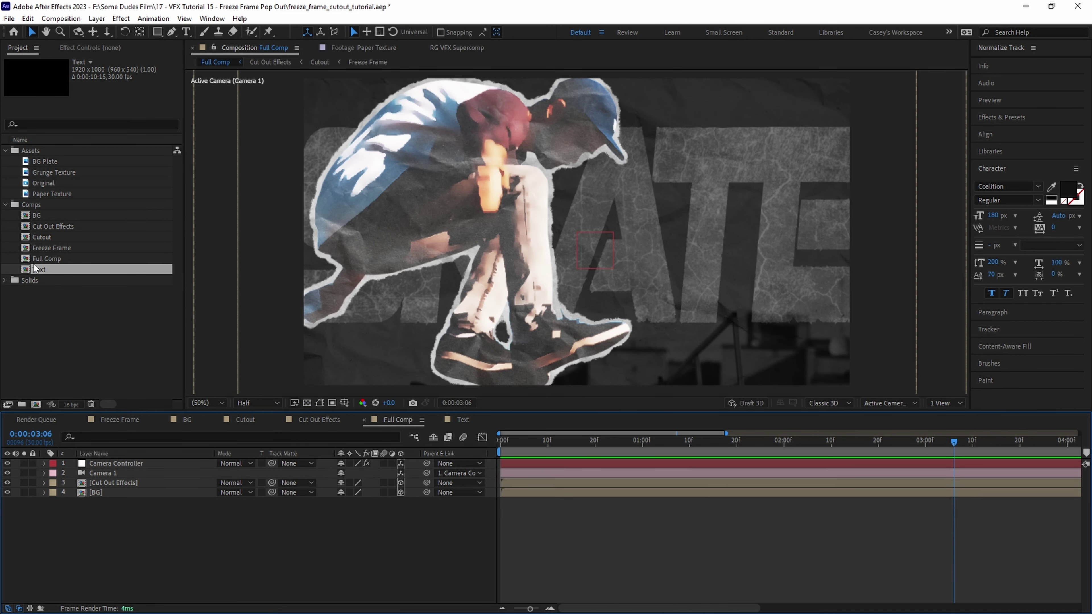
drag(43, 275, 120, 490)
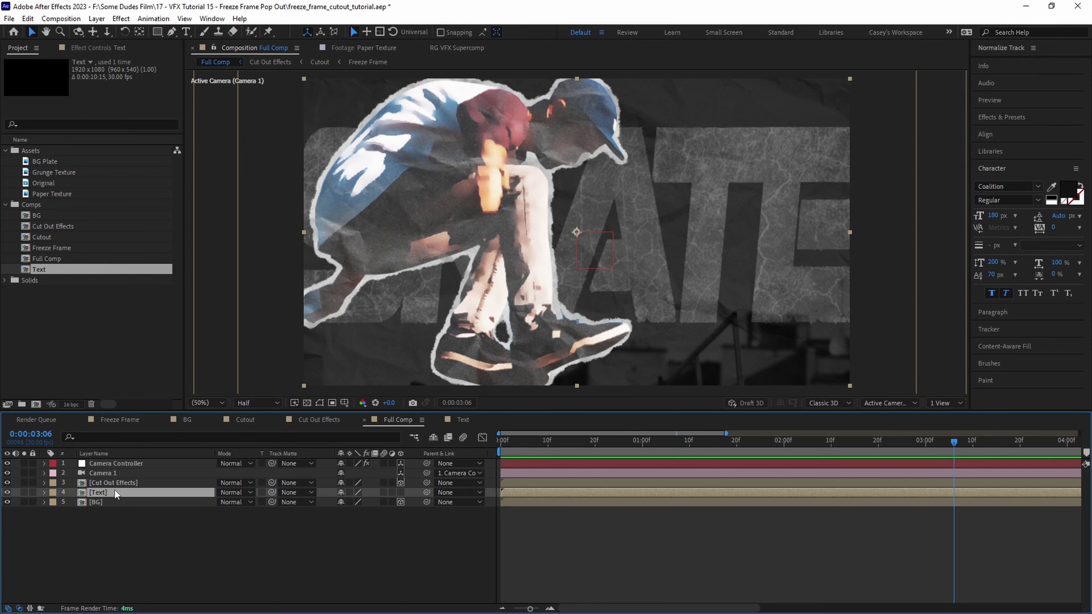
key(s)
drag(381, 502, 366, 502)
drag(639, 232, 759, 234)
drag(749, 204, 740, 196)
drag(378, 502, 369, 502)
drag(955, 442, 491, 447)
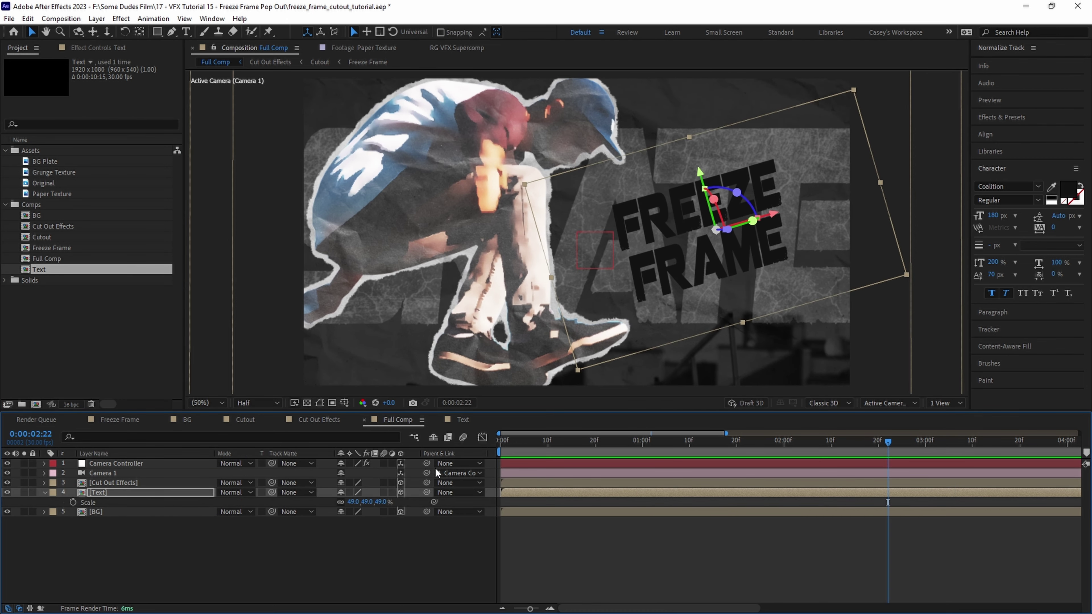
Add a Vignette solid below Camera 1 with an inverted ellipse mask, 300 px feather, 30% opacity.
key(ctrl+y)
text(Vignette)
key(Return)
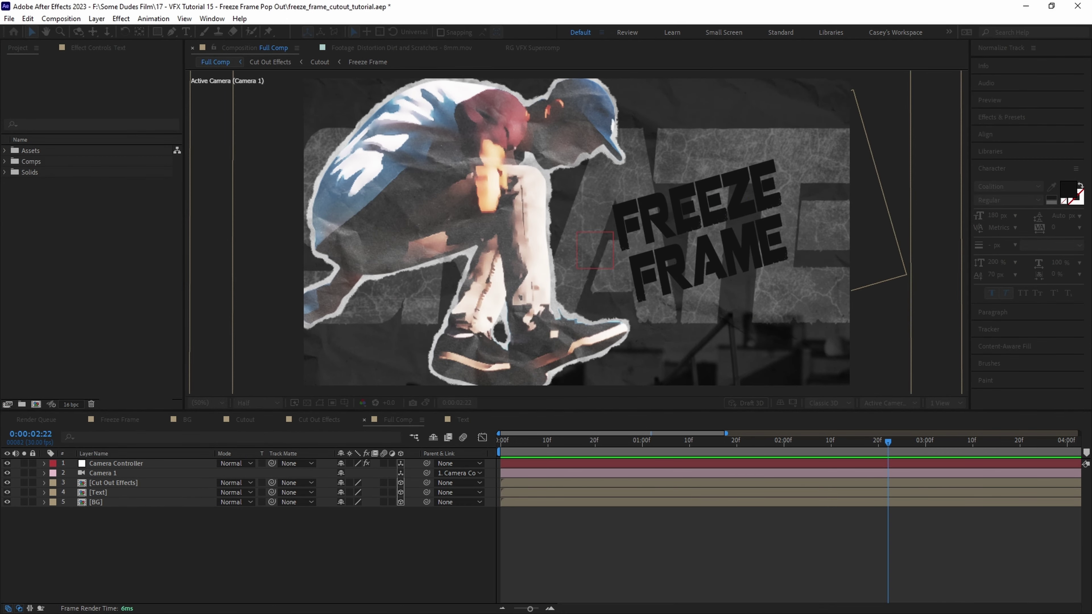
drag(103, 464, 117, 488)
drag(157, 32, 193, 54)
double_click(157, 32)
click(348, 502)
click(373, 539)
key(f)
drag(350, 502, 495, 503)
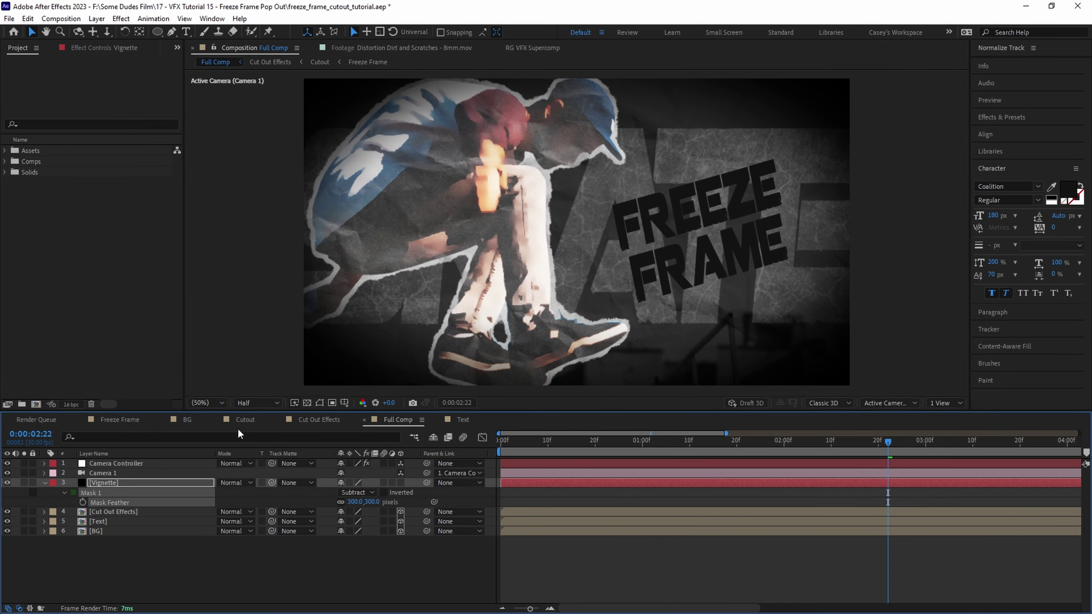
key(t)
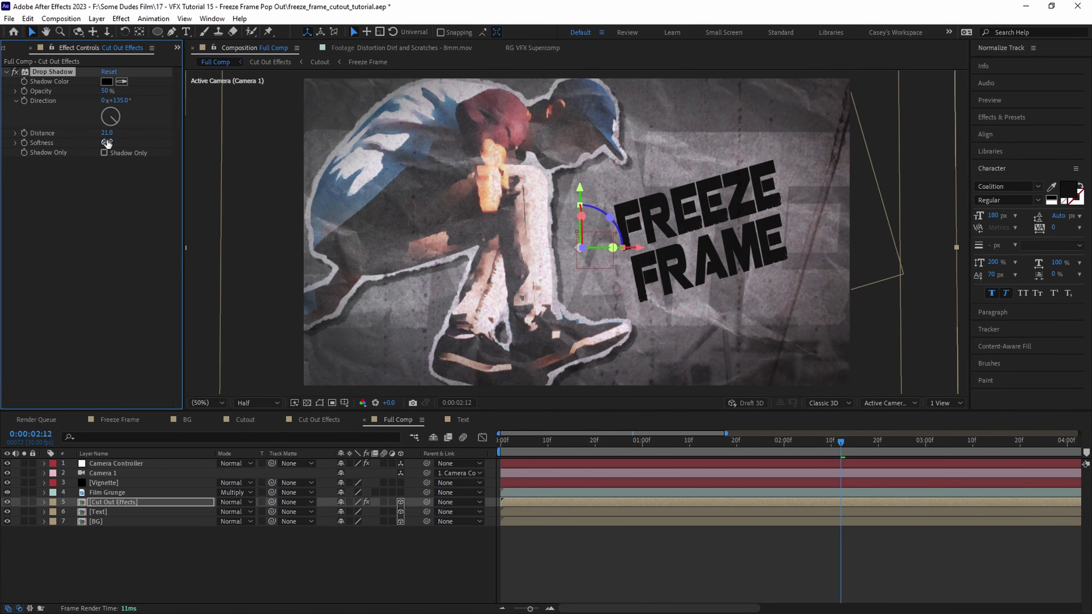
Preview the finished Full Comp.
key(space)
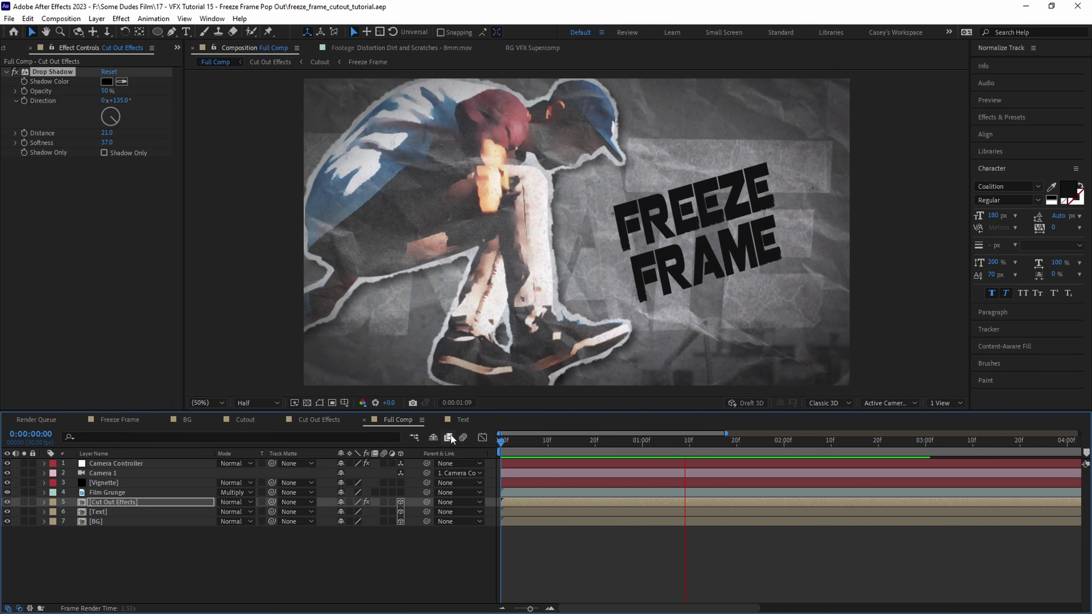
click(436, 576)
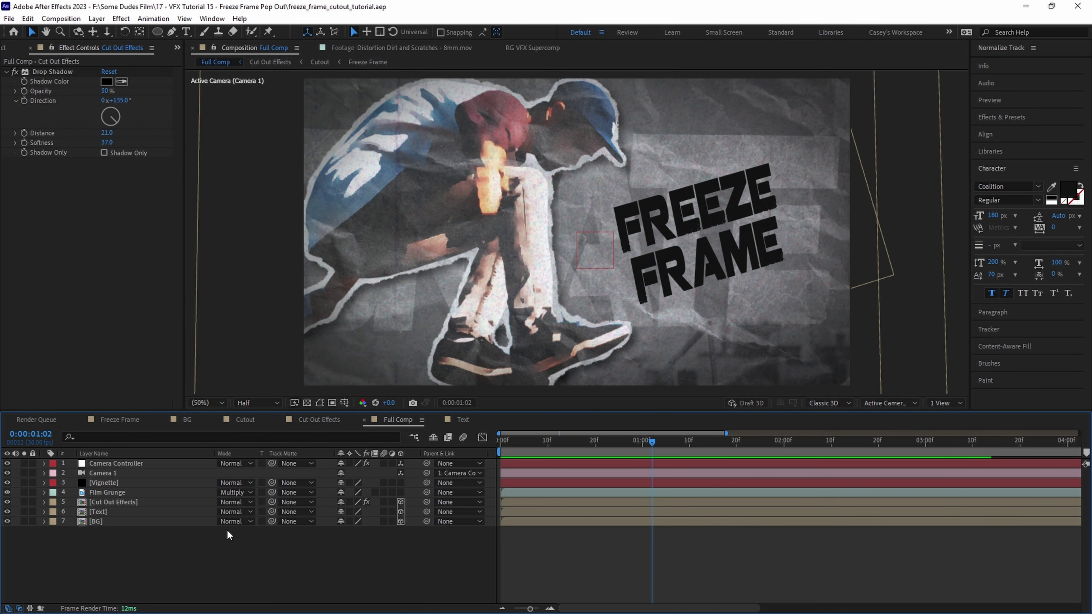
key(ctrl+n)
Create the Final comp holding Full Comp above the Original clip.
text(F)
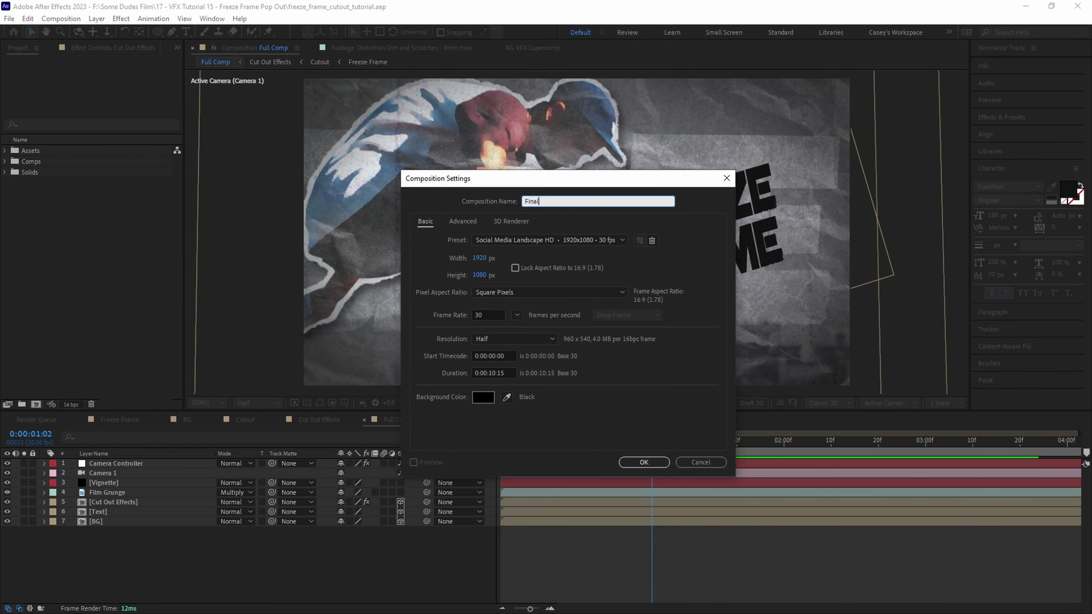
text(inal)
key(Return)
click(6, 161)
drag(47, 226, 146, 567)
click(6, 151)
drag(46, 205, 101, 477)
Start Full Comp at 1:00 and split the Original clip one frame later.
drag(534, 464, 617, 464)
drag(578, 443, 556, 442)
drag(596, 464, 568, 463)
key(Page_Down)
click(609, 473)
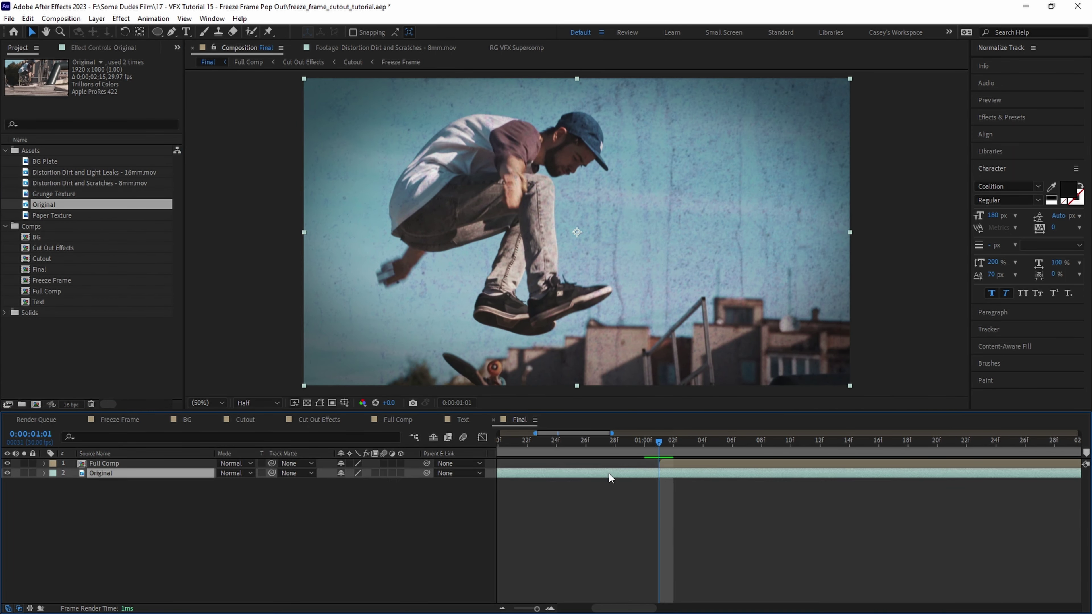
key(ctrl+shift+d)
Trim Full Comp to end at 7:00 and start the second Original clip there.
click(885, 442)
click(882, 463)
key(alt+])
scroll(886, 489, up, 5)
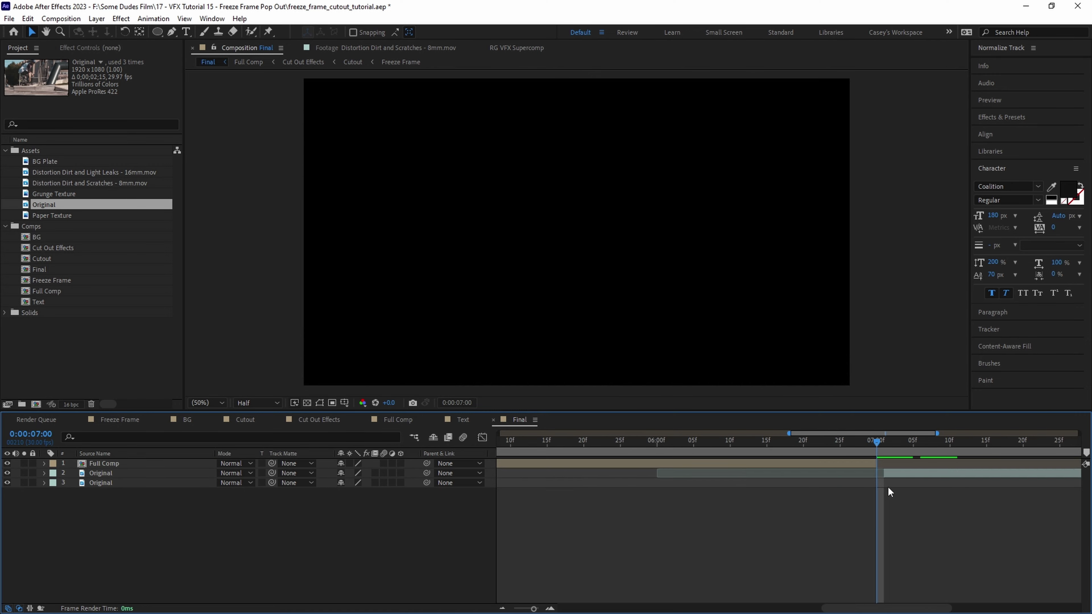
drag(907, 473, 883, 474)
drag(838, 442, 964, 443)
scroll(873, 452, down, 8)
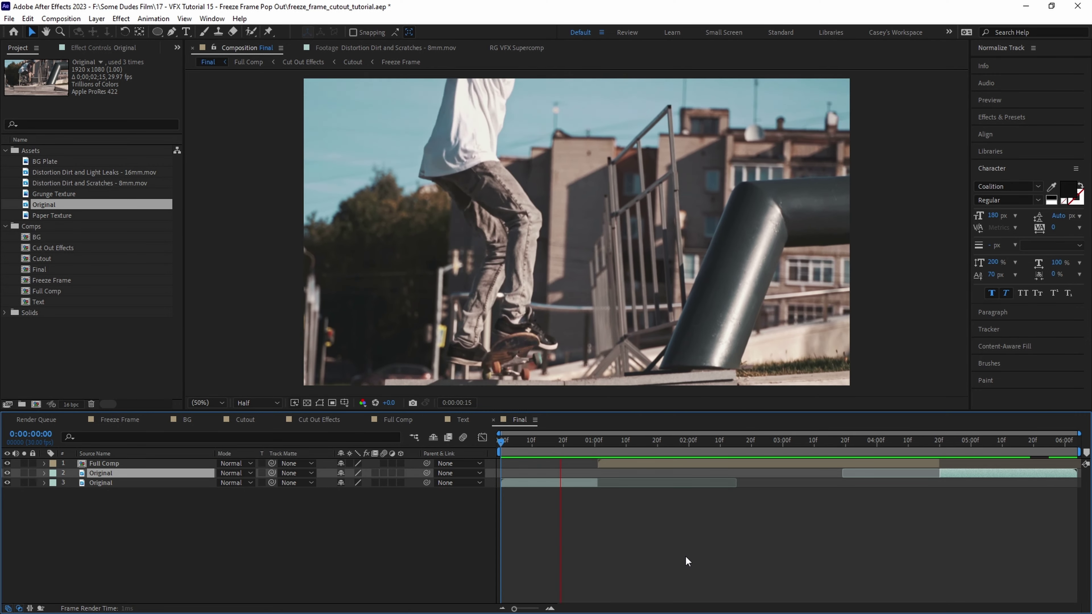